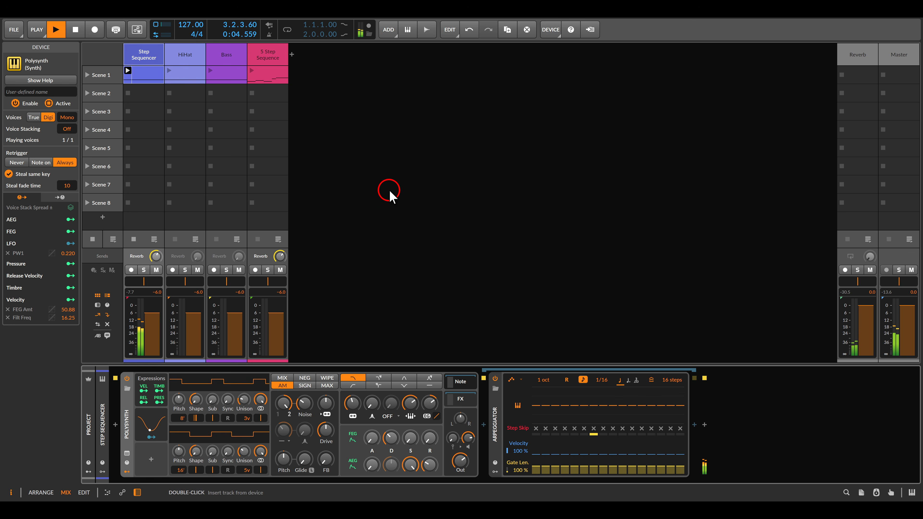
- Draw raised and lowered transpose values on the first few steps of the Arpeggiator
drag(501, 397, 705, 417)
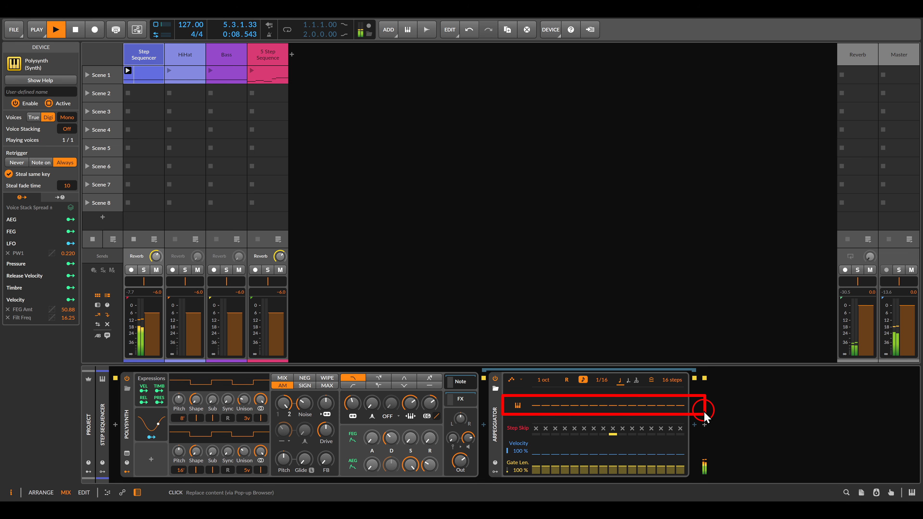
key(Escape)
drag(543, 406, 583, 409)
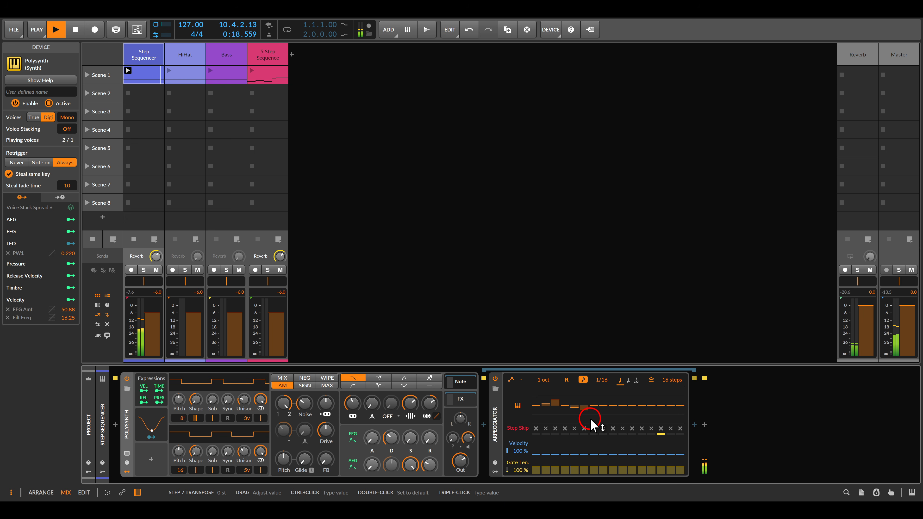
- Insert a Key Filter after the Arpeggiator and draw varied transpose values on the arpeggiator's remaining steps
click(694, 424)
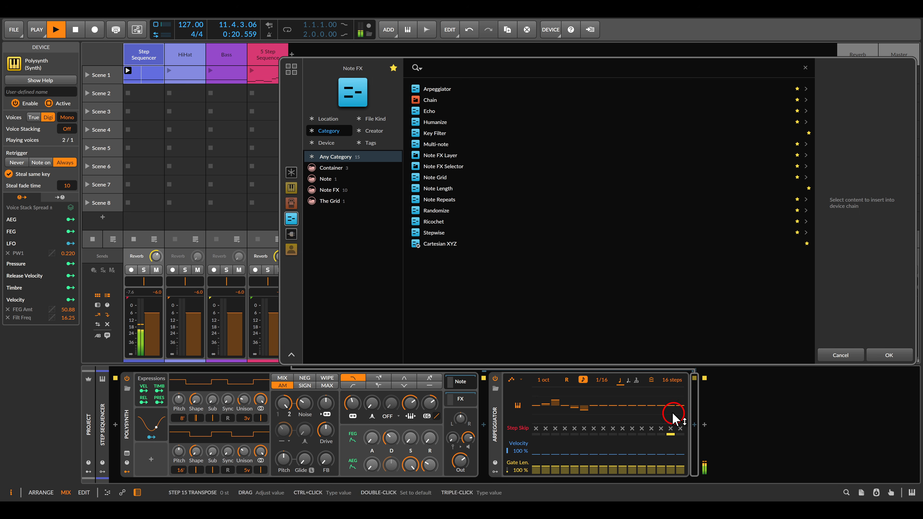
double_click(439, 133)
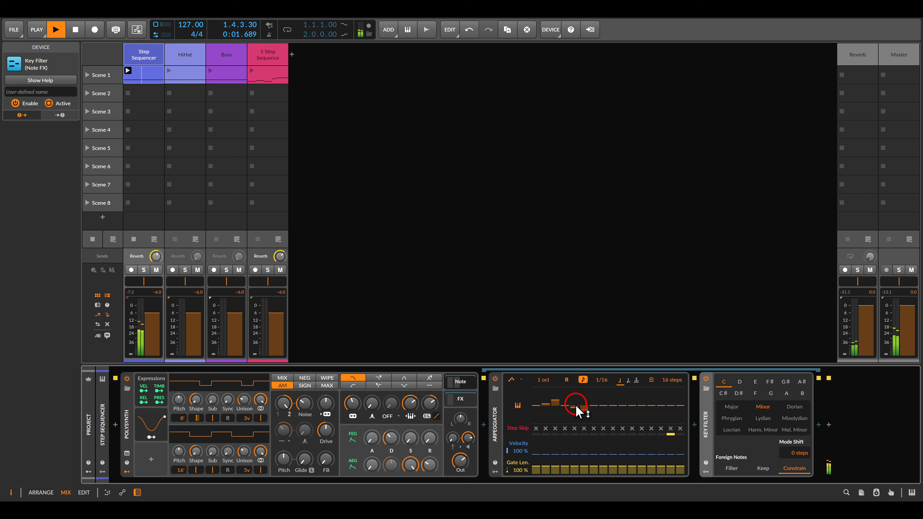
drag(611, 412, 679, 413)
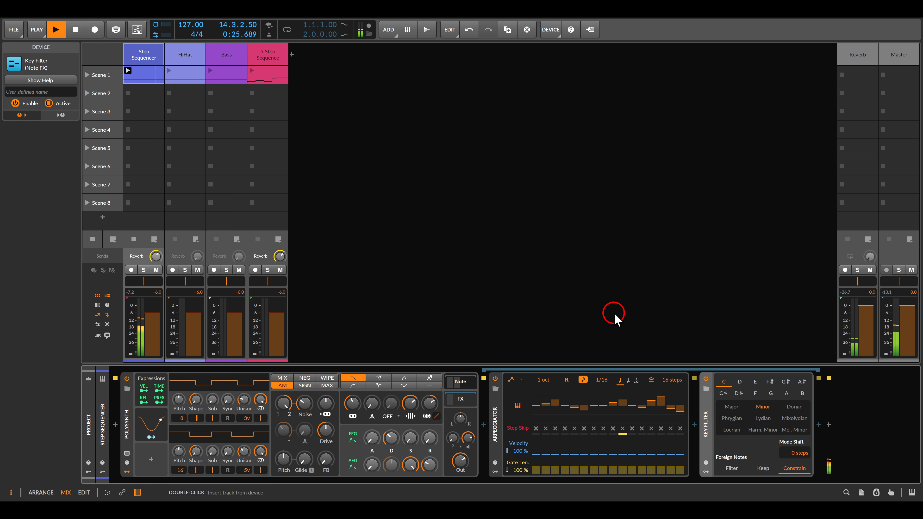
- Draw varying velocity values across the Arpeggiator's 16 steps
mouse_move(506, 442)
mouse_down()
mouse_move(672, 454)
mouse_move(706, 466)
mouse_up()
key(Escape)
mouse_move(144, 387)
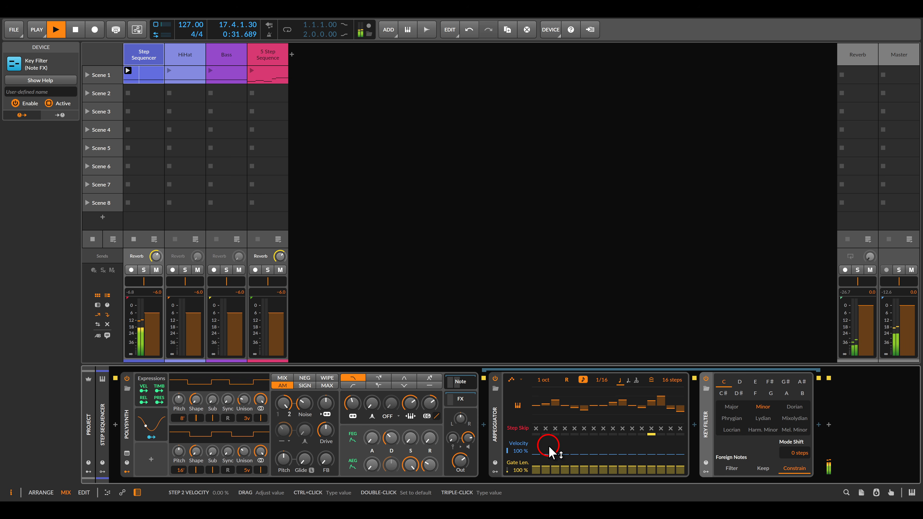
mouse_move(534, 457)
mouse_down()
mouse_move(618, 451)
mouse_move(619, 440)
mouse_move(632, 453)
mouse_move(620, 442)
mouse_move(669, 455)
mouse_move(661, 449)
mouse_up()
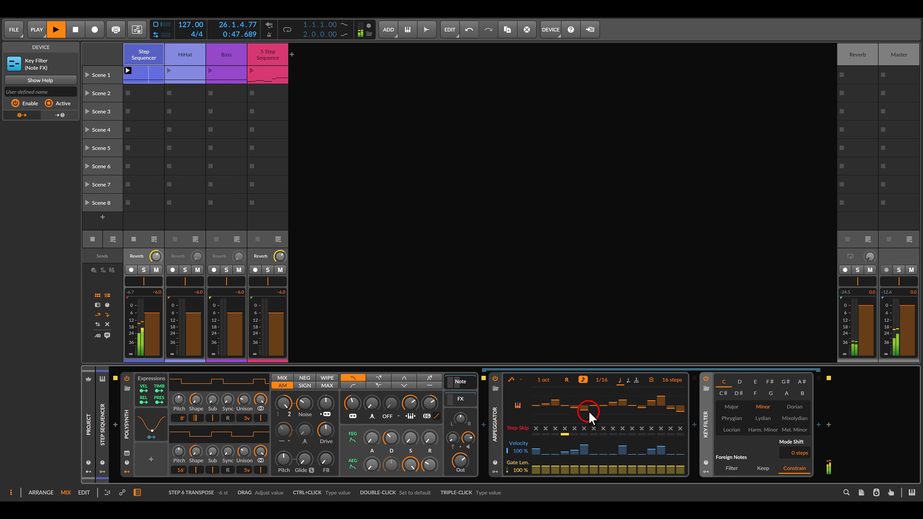
- Draw varying gate lengths across the Arpeggiator's 16 steps
mouse_move(493, 455)
mouse_down()
mouse_move(563, 477)
mouse_move(697, 479)
mouse_up()
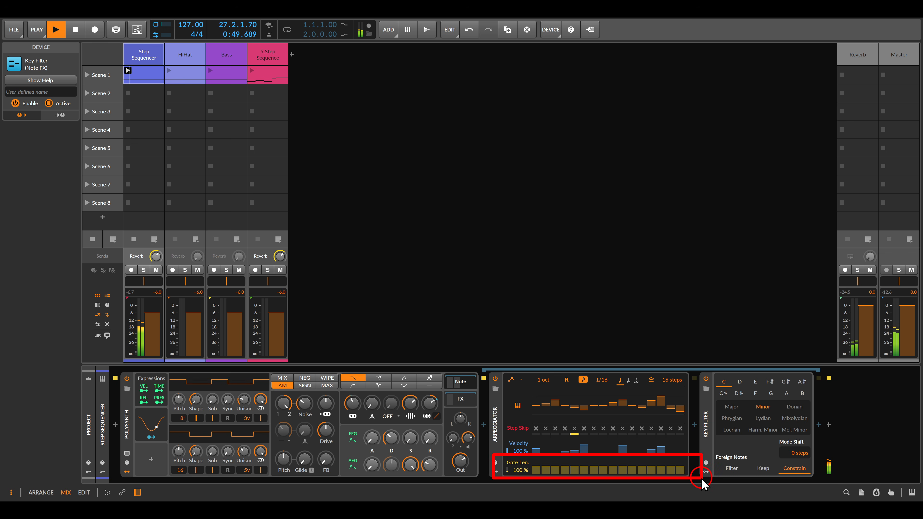
click(535, 467)
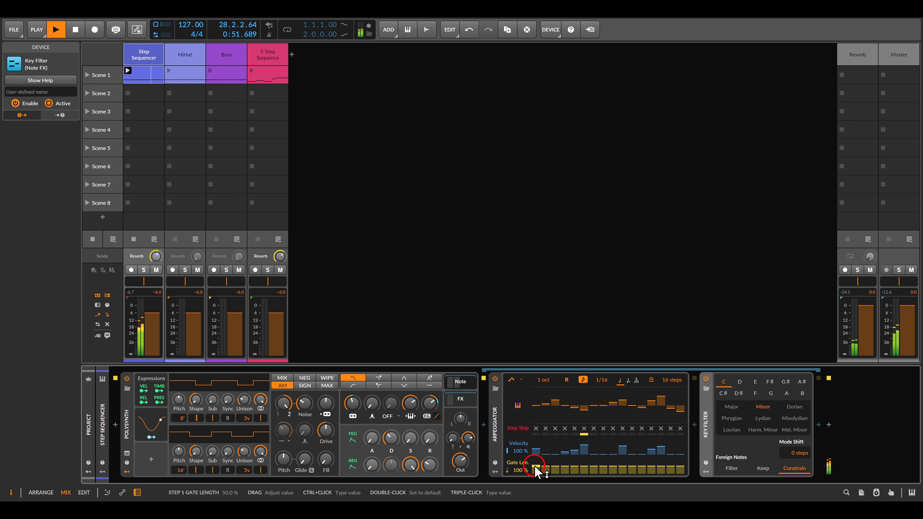
drag(535, 469, 622, 464)
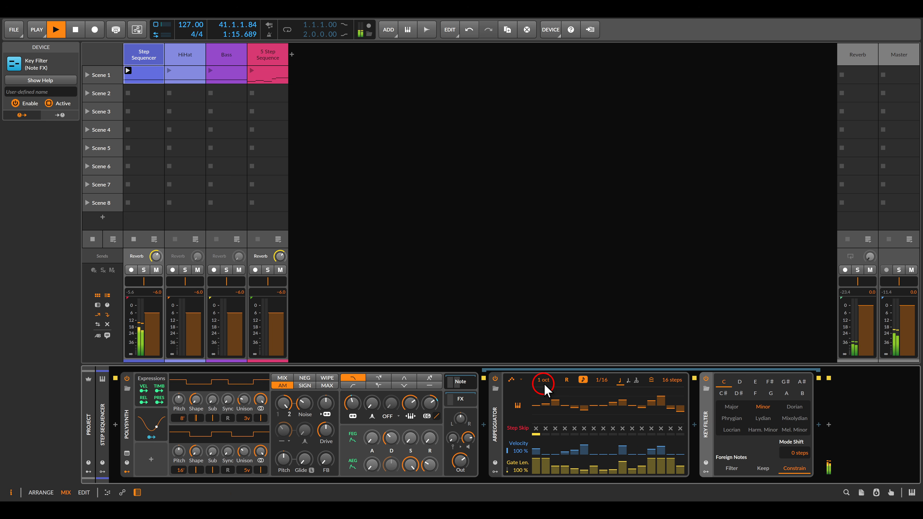
- Set the Arpeggiator to 2 octaves with the Random pattern and restart playback
drag(545, 388, 540, 380)
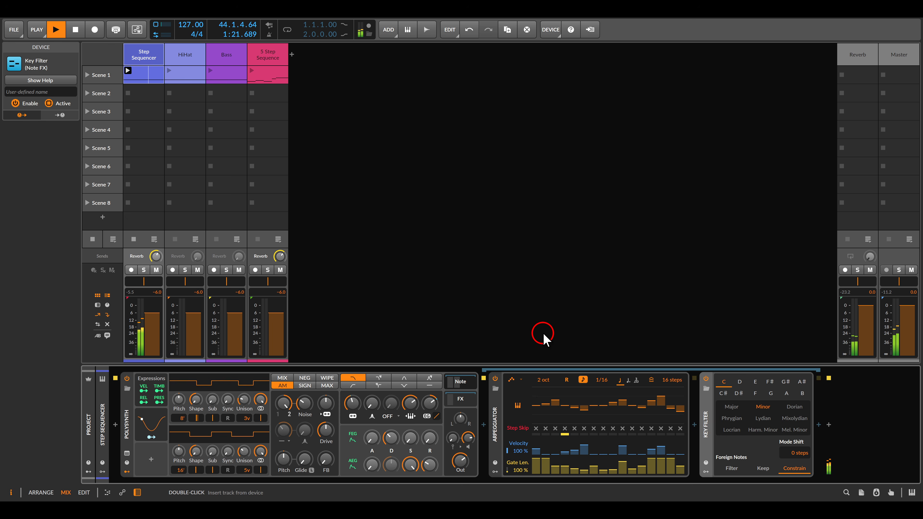
click(518, 381)
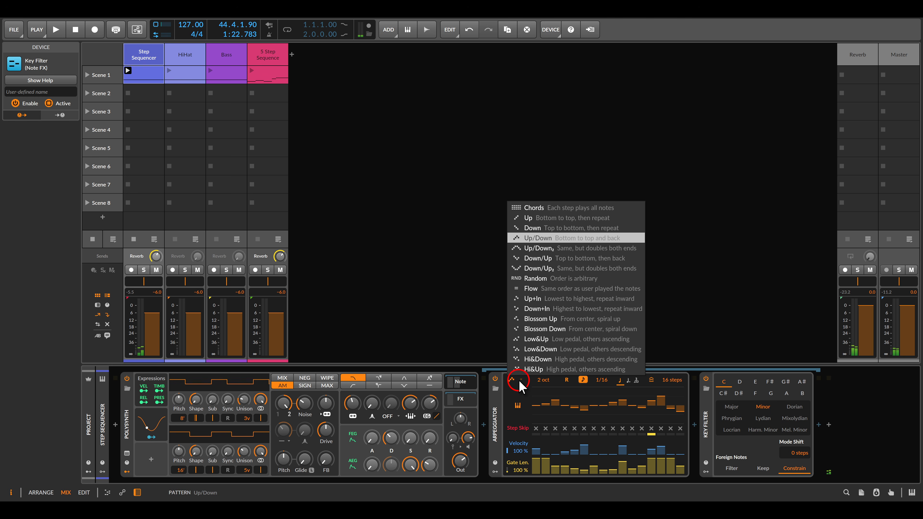
click(550, 279)
key(space)
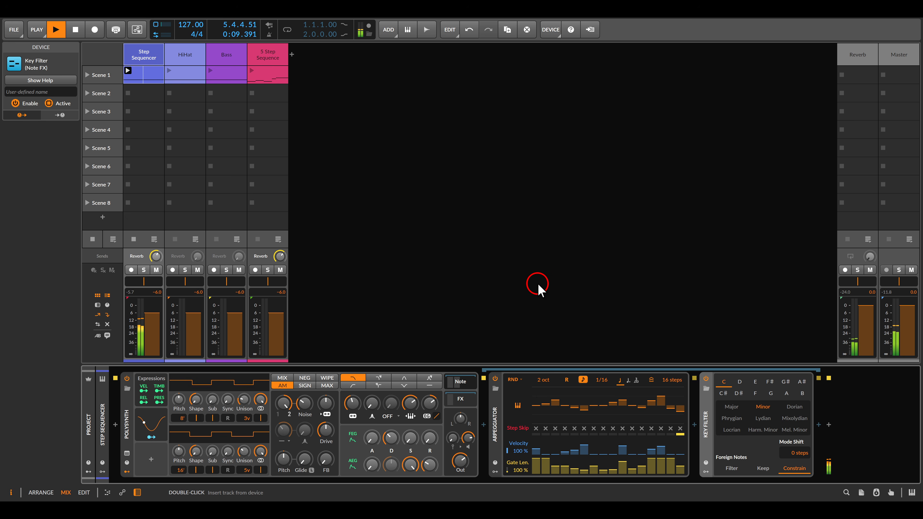
- Try the Arpeggiator at a base rate of 1/8, and return it to 1/16
drag(602, 380, 602, 380)
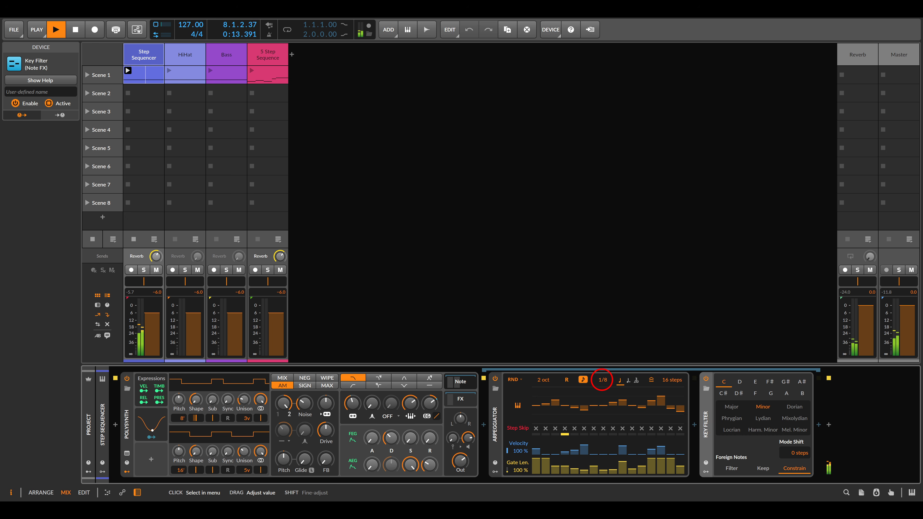
drag(601, 379, 601, 379)
- Show the Arpeggiator's modulators and add a Steps modulator
click(502, 466)
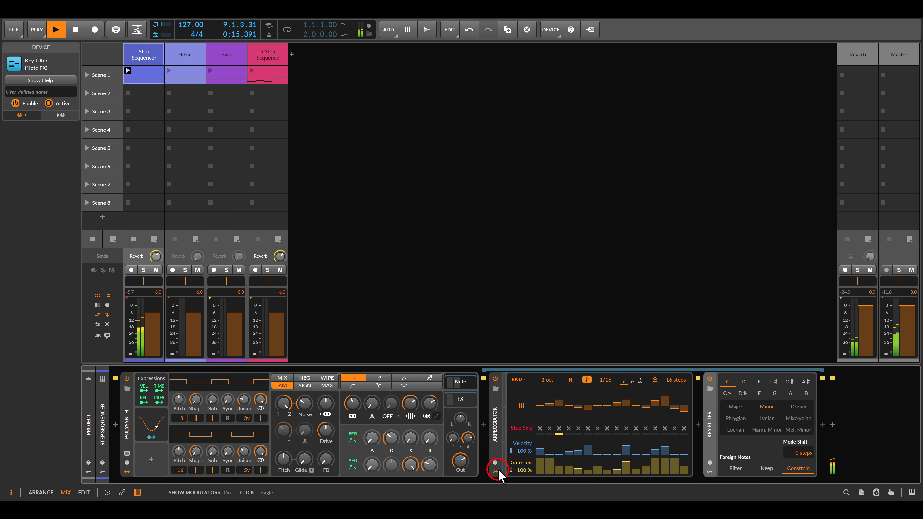
click(510, 391)
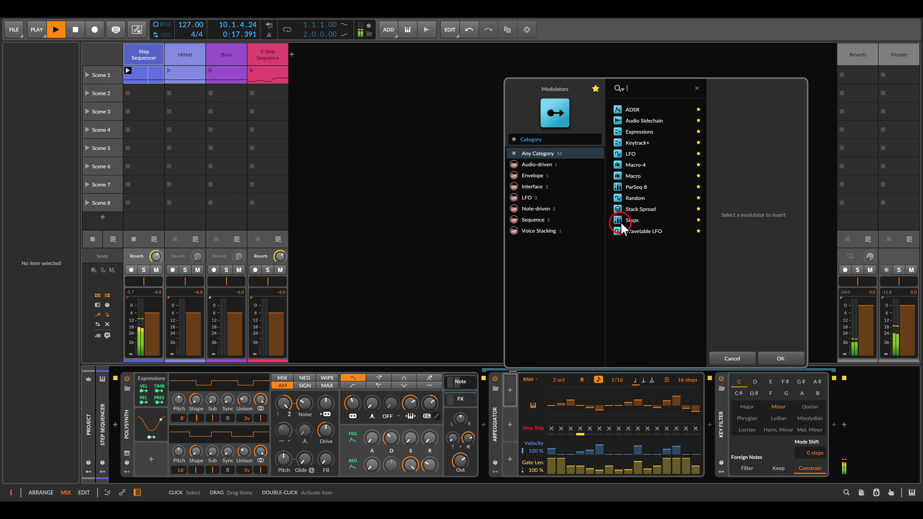
double_click(631, 219)
- Set up the Steps modulator with a cleared pattern, bipolar output and an eighth-note timebase
click(520, 386)
click(648, 437)
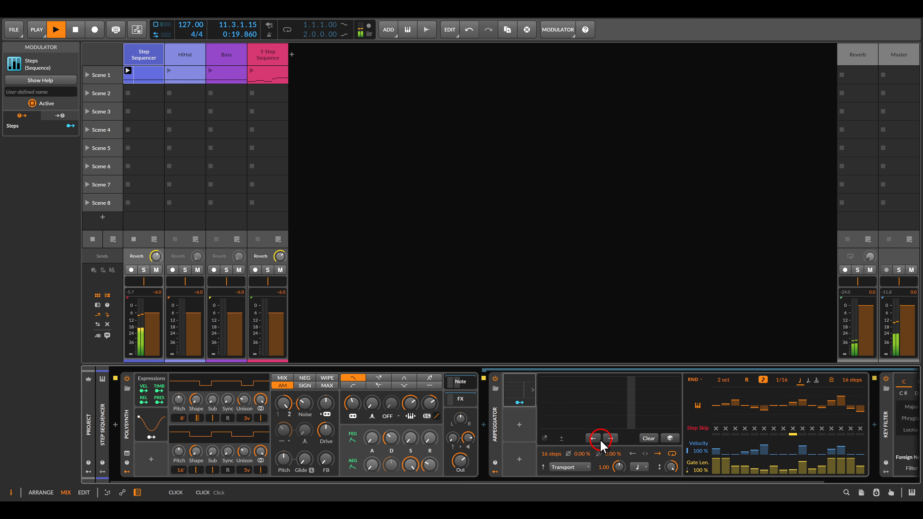
click(561, 438)
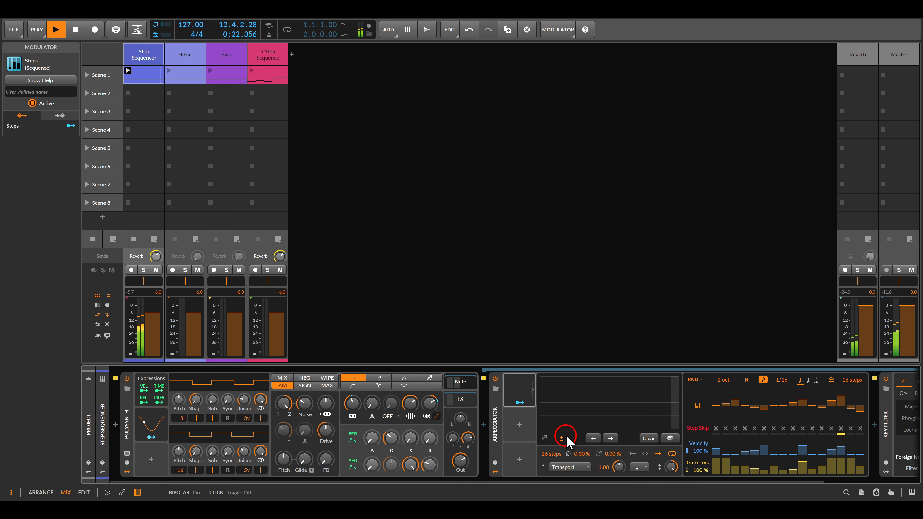
click(639, 467)
click(662, 329)
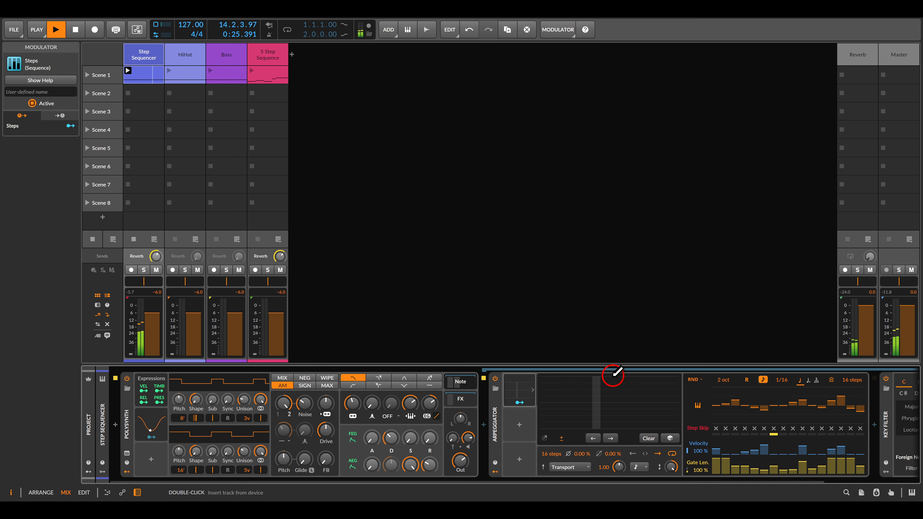
- Map the Steps modulator to the Arpeggiator's base rate with a modulation amount of about 1.075
click(519, 402)
drag(782, 380, 782, 372)
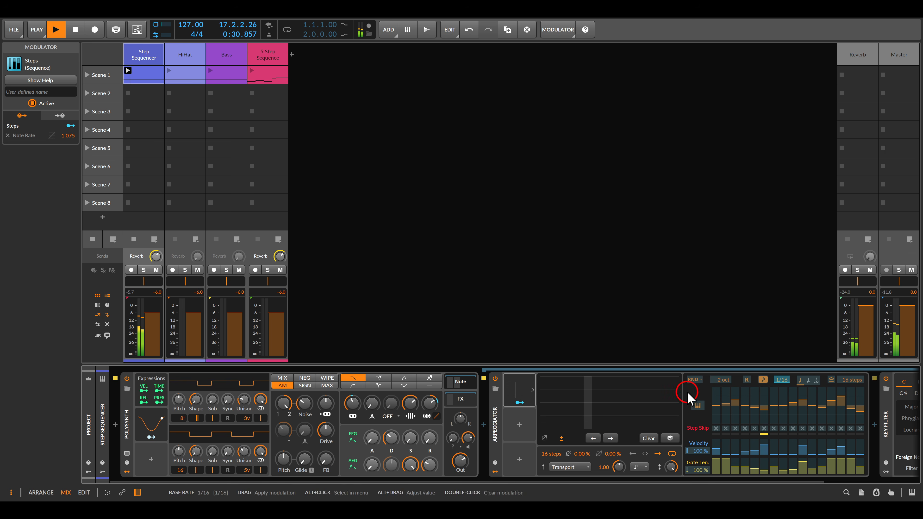
click(530, 402)
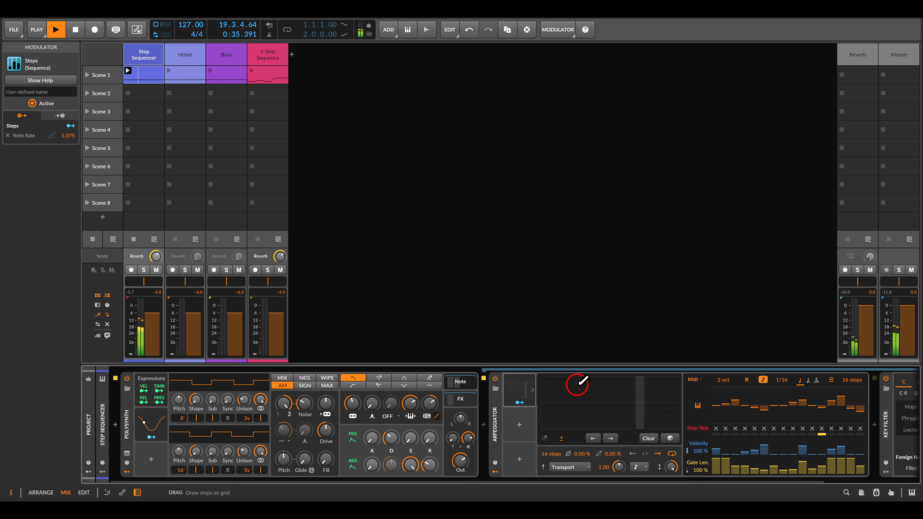
- Draw step 4 of the Steps modulator at full positive and steps 7 and 12 at full negative
drag(568, 388, 569, 375)
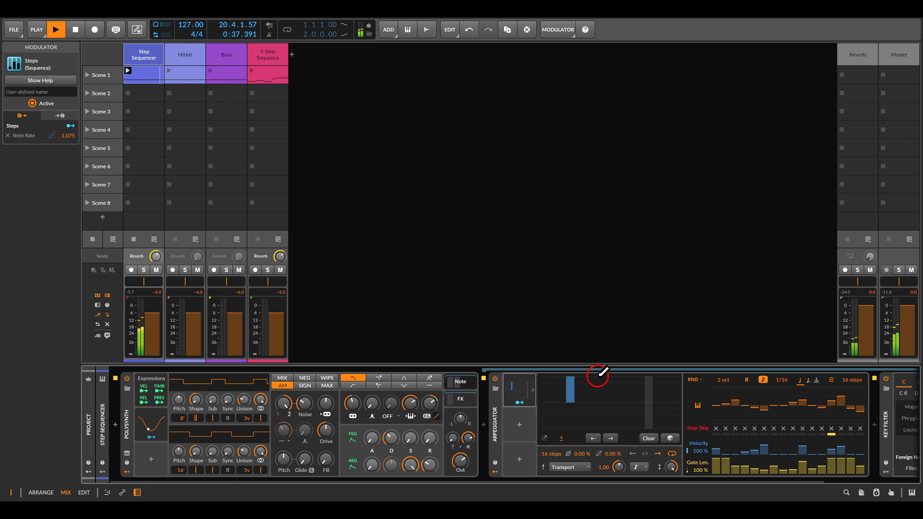
drag(640, 380, 641, 364)
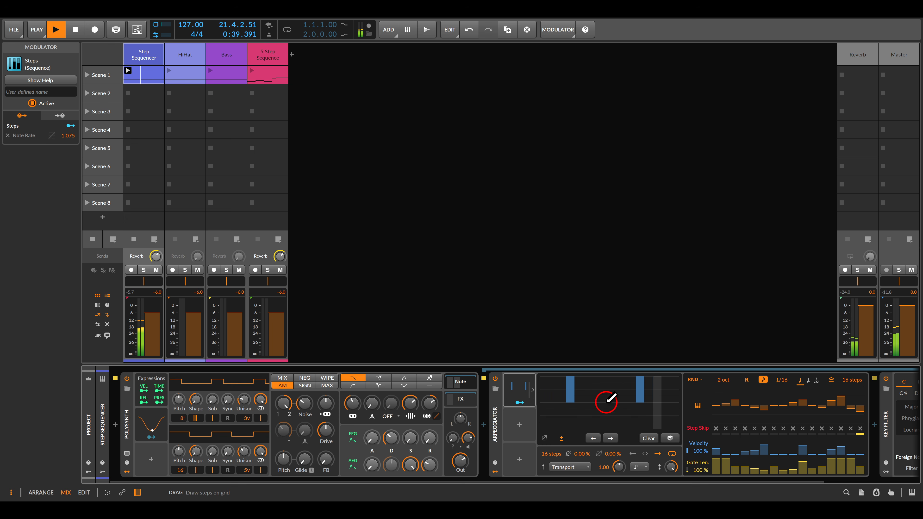
drag(597, 401, 597, 433)
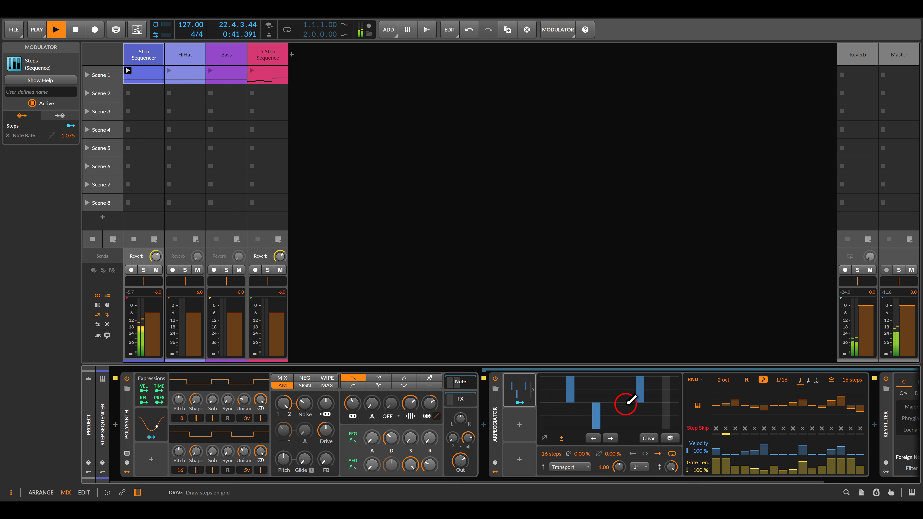
drag(640, 388, 640, 432)
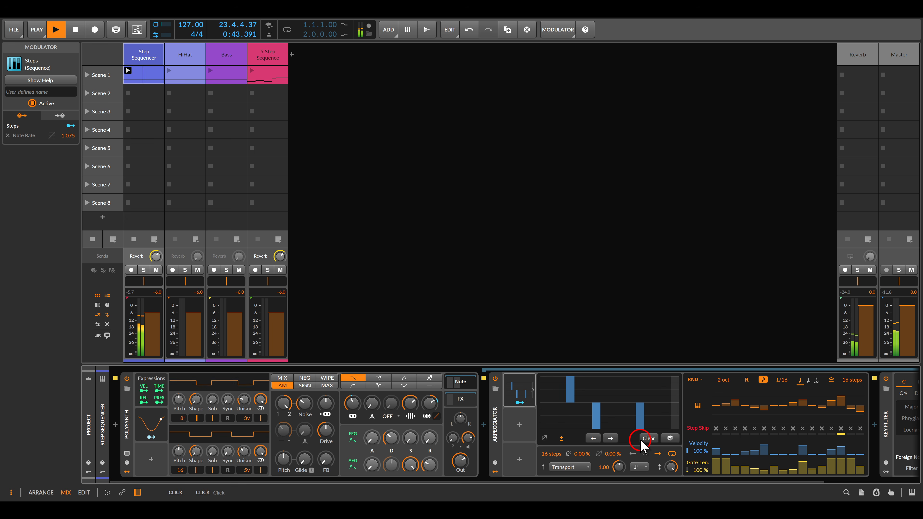
drag(672, 399, 669, 363)
click(675, 401)
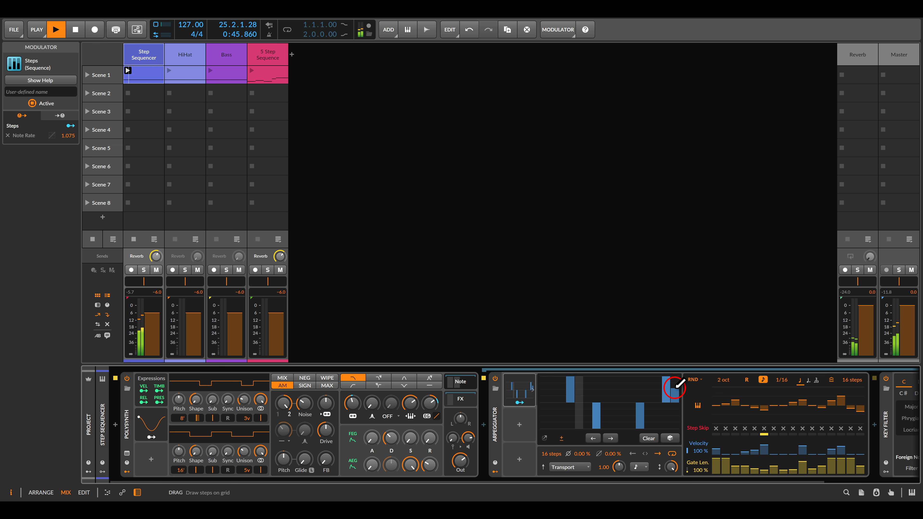
drag(672, 392, 673, 363)
click(670, 400)
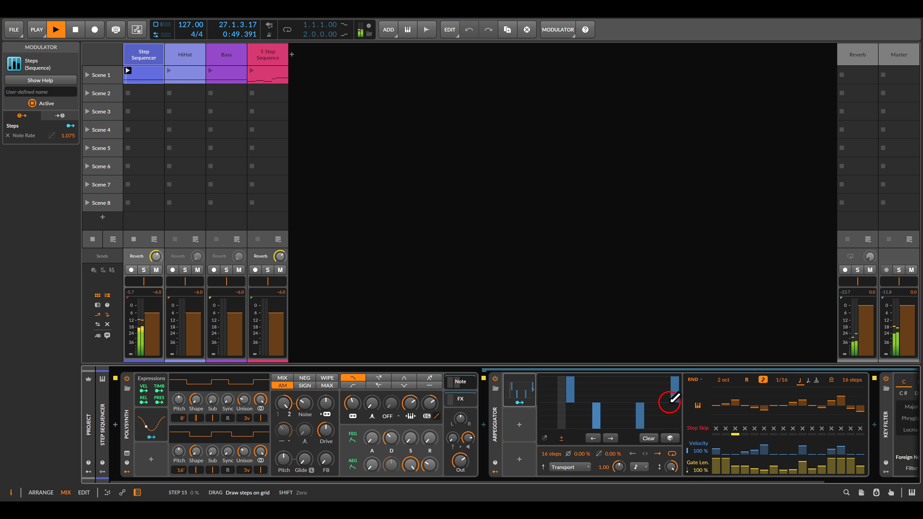
click(674, 400)
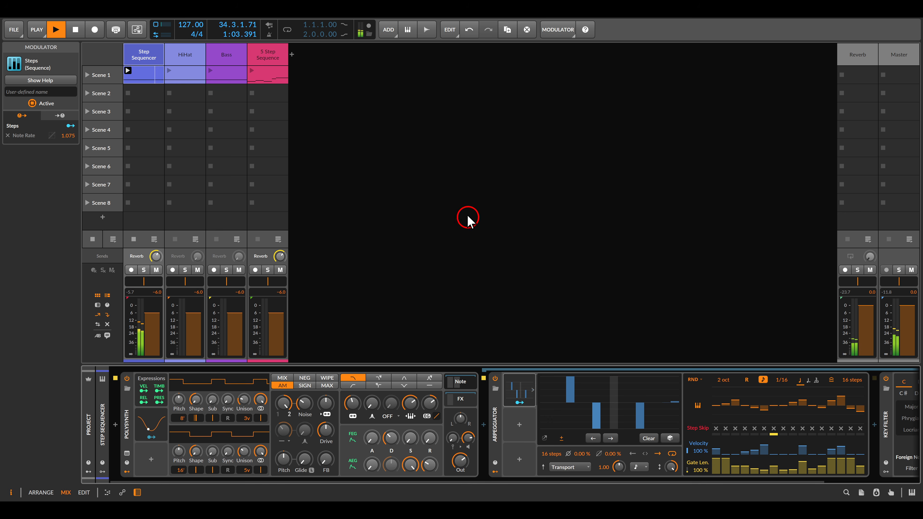
- Stop playback, solo the HiHat track and launch its Scene 1 clip
key(space)
click(187, 56)
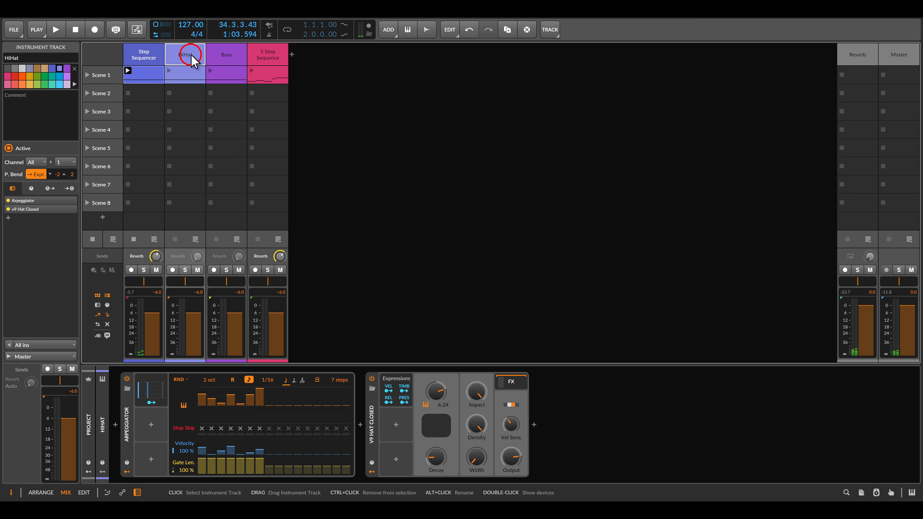
click(185, 270)
click(169, 70)
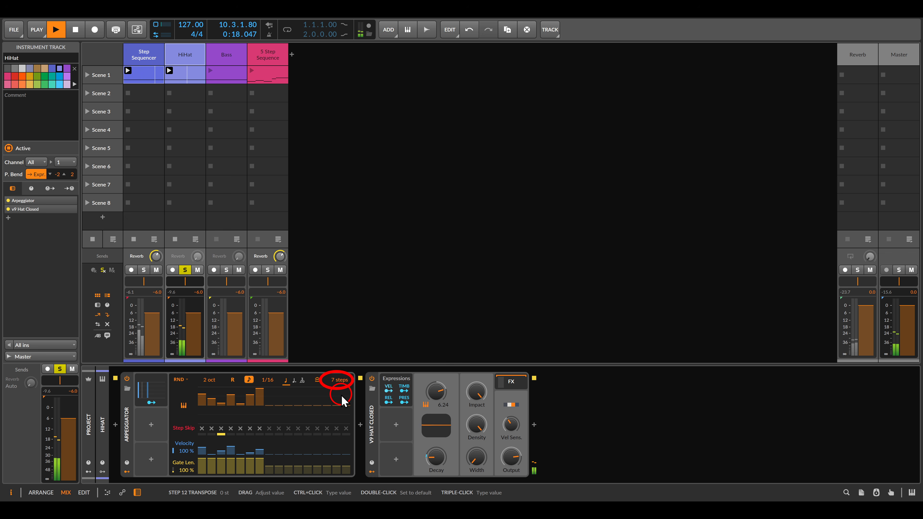
- Examine the notes in the HiHat Scene 1 clip, and return to the track's Arpeggiator and its Steps modulator
double_click(188, 69)
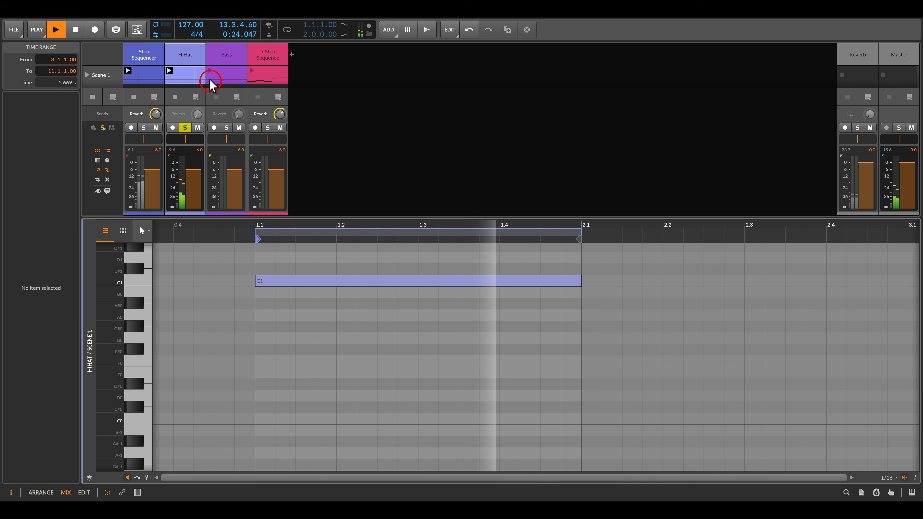
double_click(191, 56)
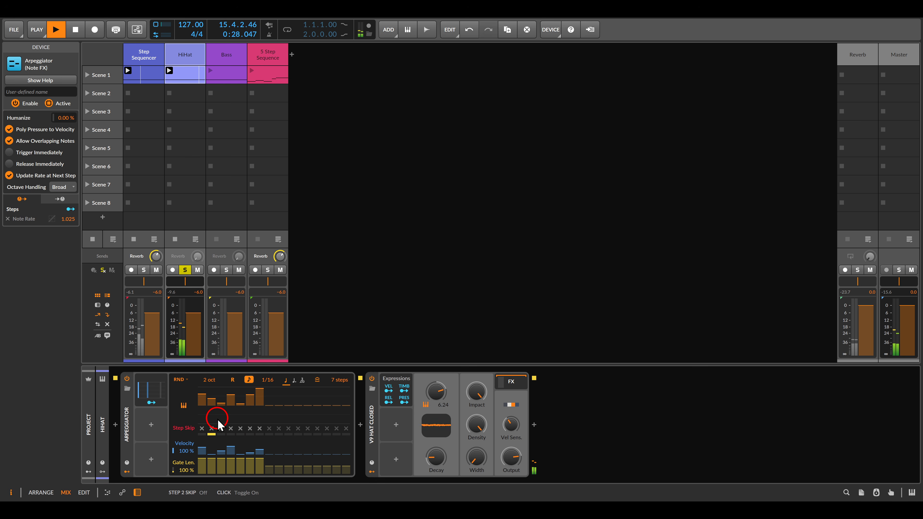
drag(236, 435, 246, 444)
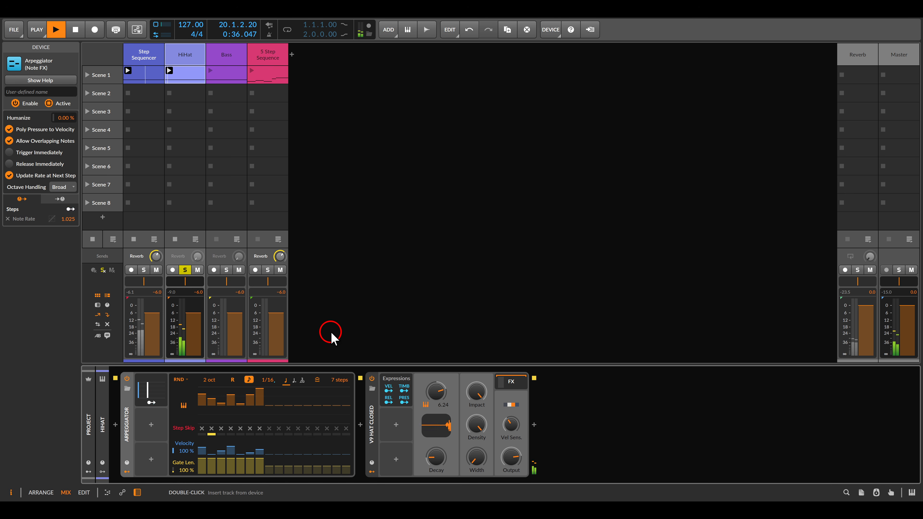
drag(221, 370, 248, 392)
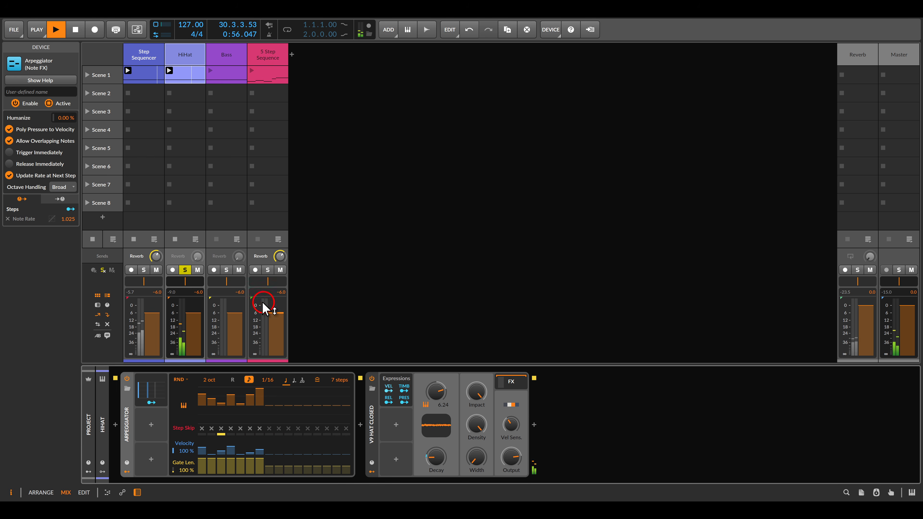
- Turn off solo on the HiHat track so it plays together with the Step Sequencer track
click(185, 269)
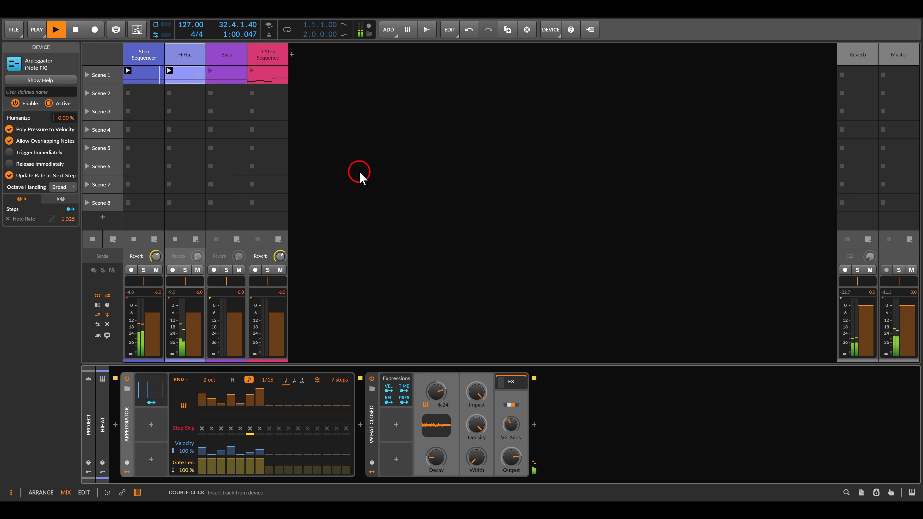
- Launch the Scene 1 clips of the Bass and 5 Step Sequence tracks so they play with the running tracks
click(233, 61)
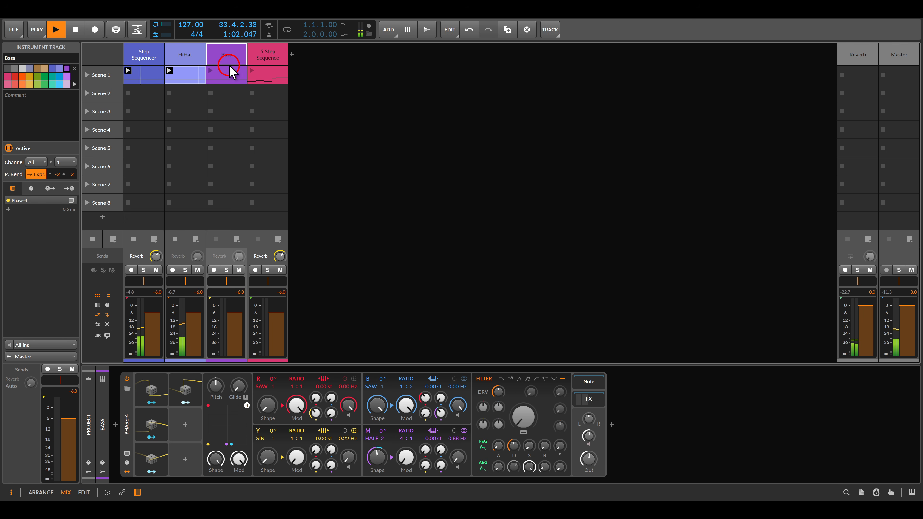
click(210, 70)
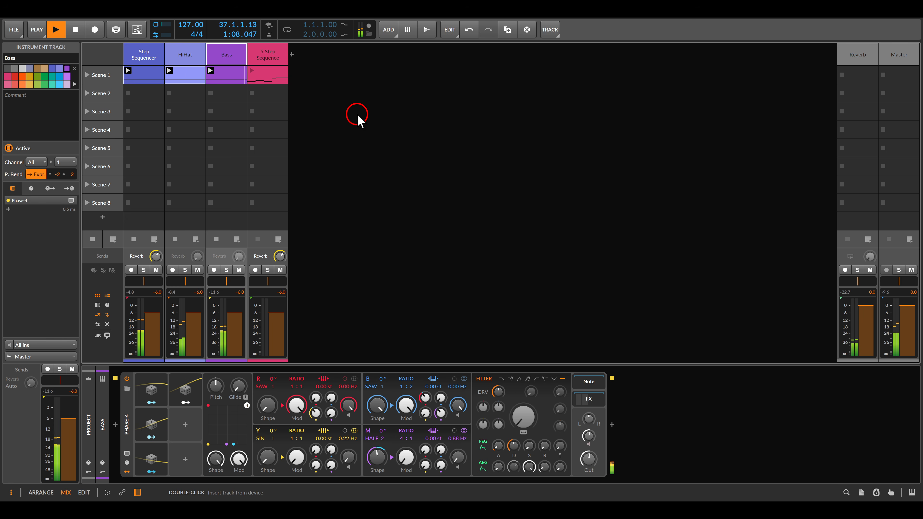
click(268, 57)
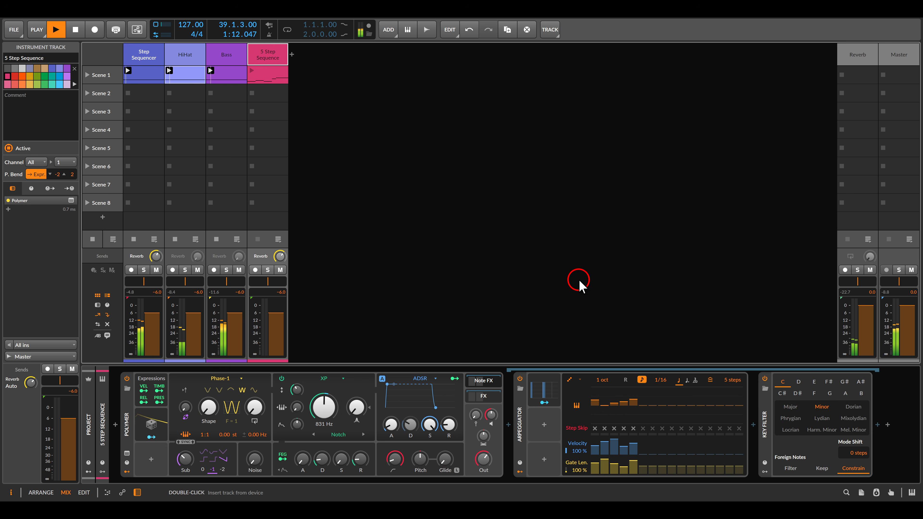
drag(714, 370, 755, 396)
drag(612, 367, 621, 392)
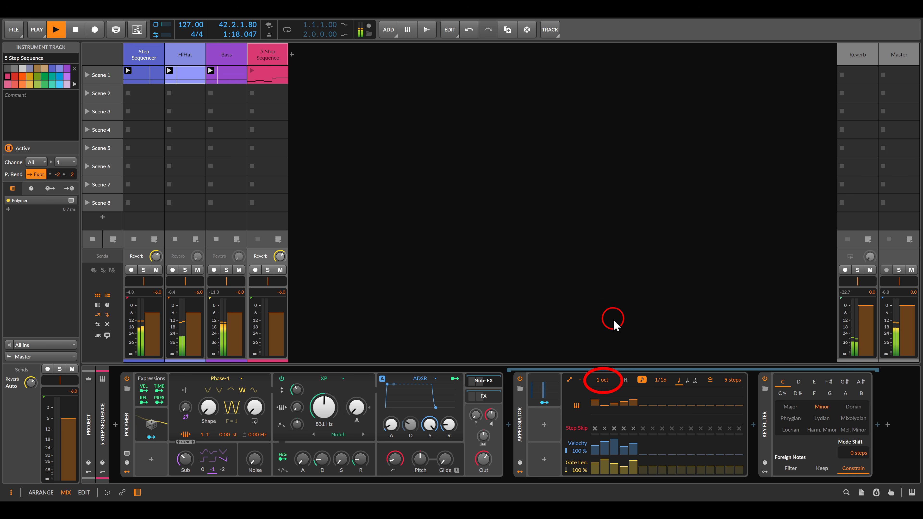
key(Escape)
click(252, 71)
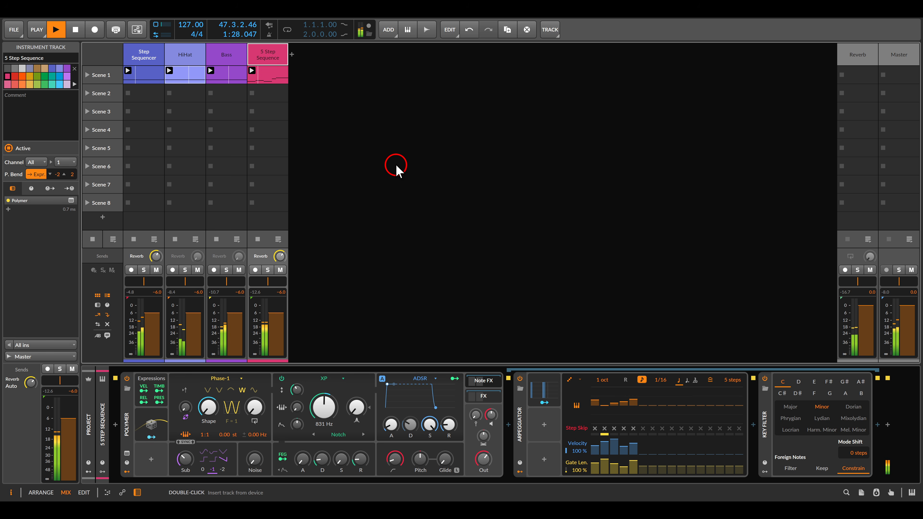
- Examine the notes in the 5 Step Sequence track's Scene 1 clip, and return to the track's devices
double_click(267, 75)
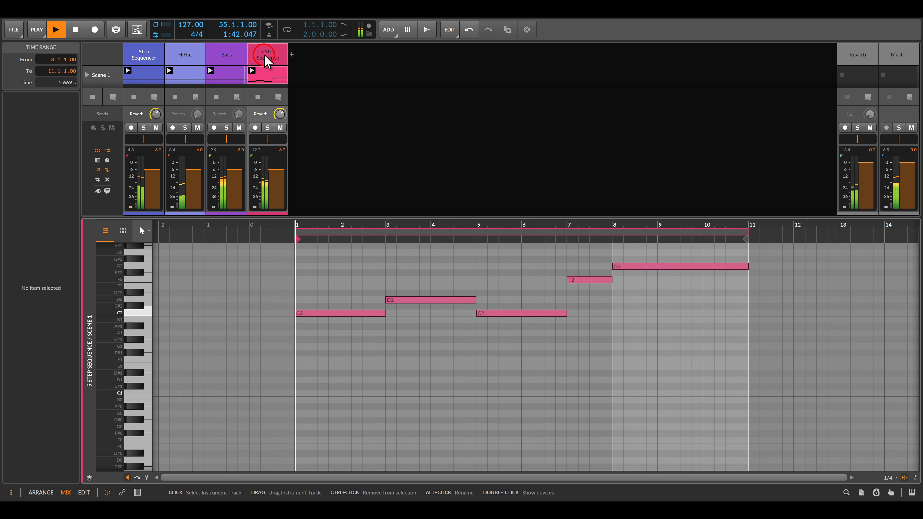
double_click(267, 62)
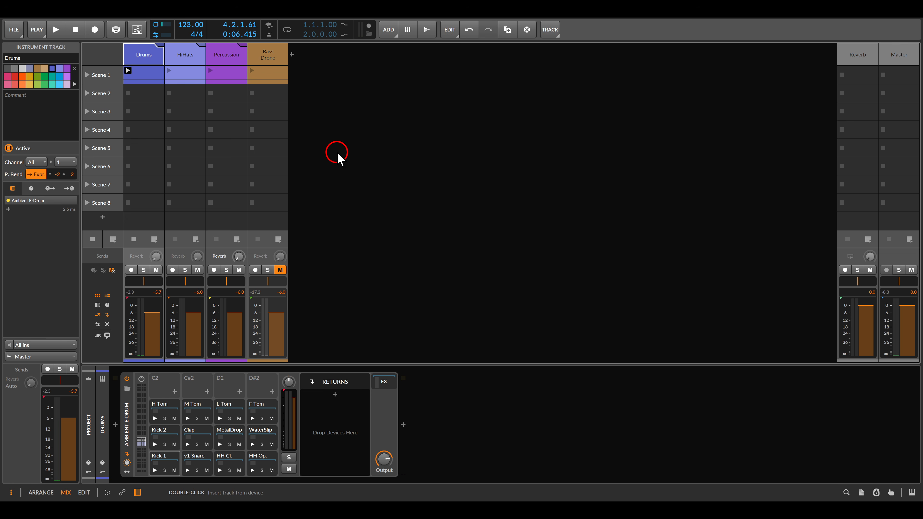
- Examine the note in the Drums track's Scene 1 clip, and return to its Ambient E-Drum device
double_click(148, 72)
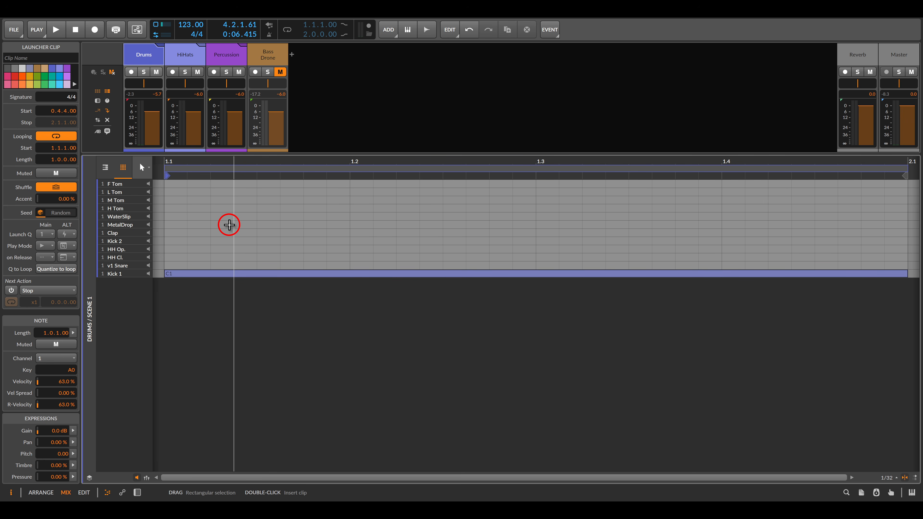
double_click(148, 57)
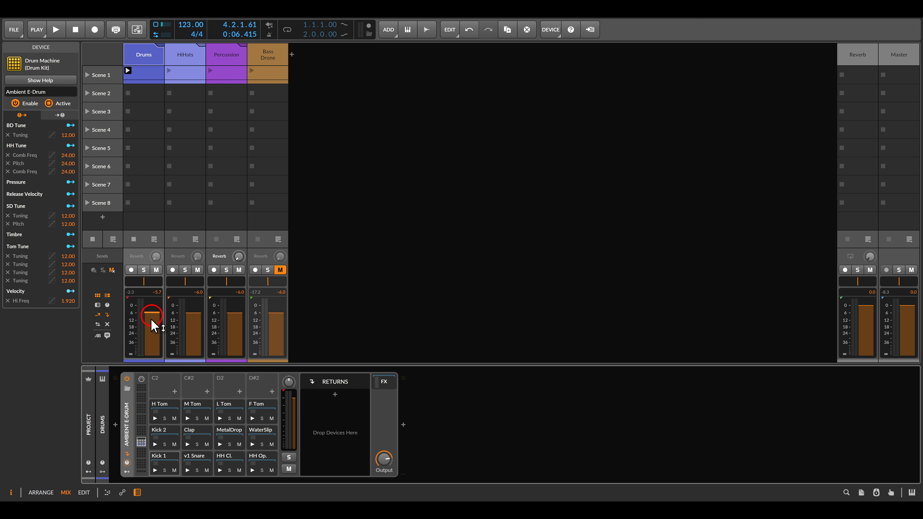
- Insert a Multi-note and an Arpeggiator ahead of the Ambient E-Drum on the Drums track, and start playback
click(116, 424)
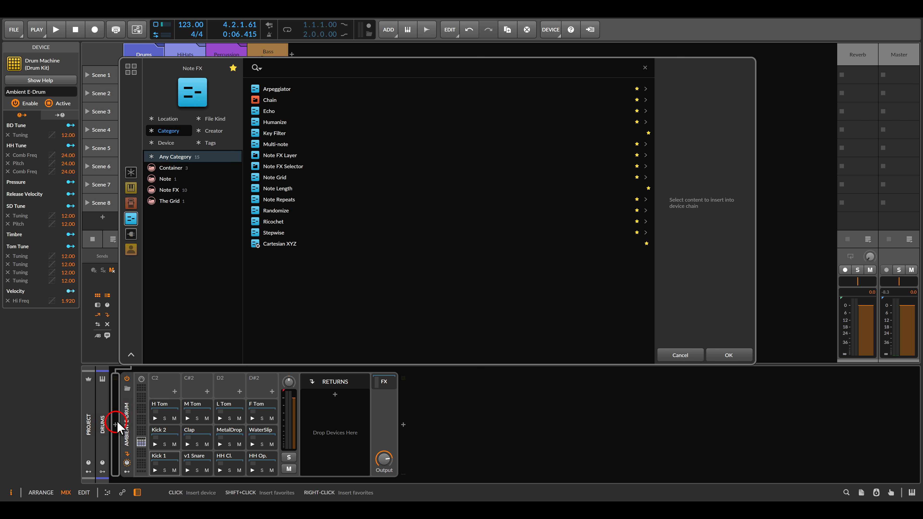
double_click(276, 145)
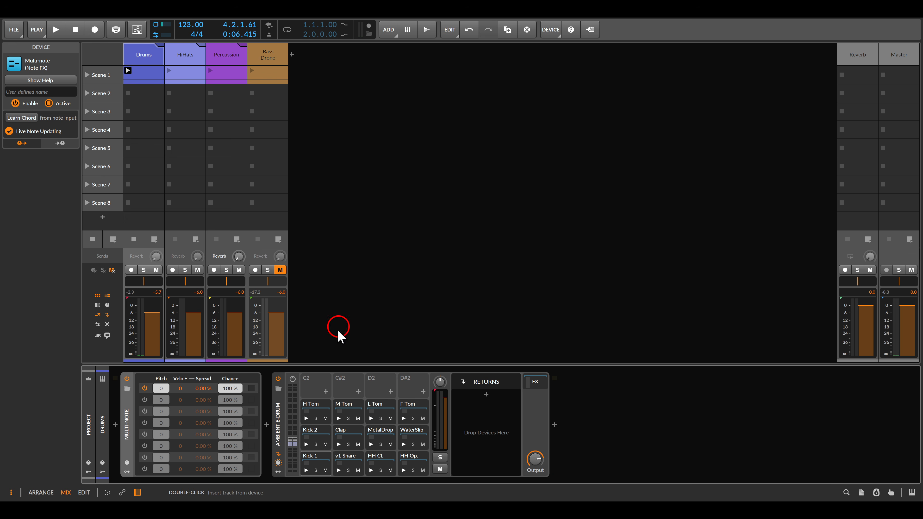
click(266, 424)
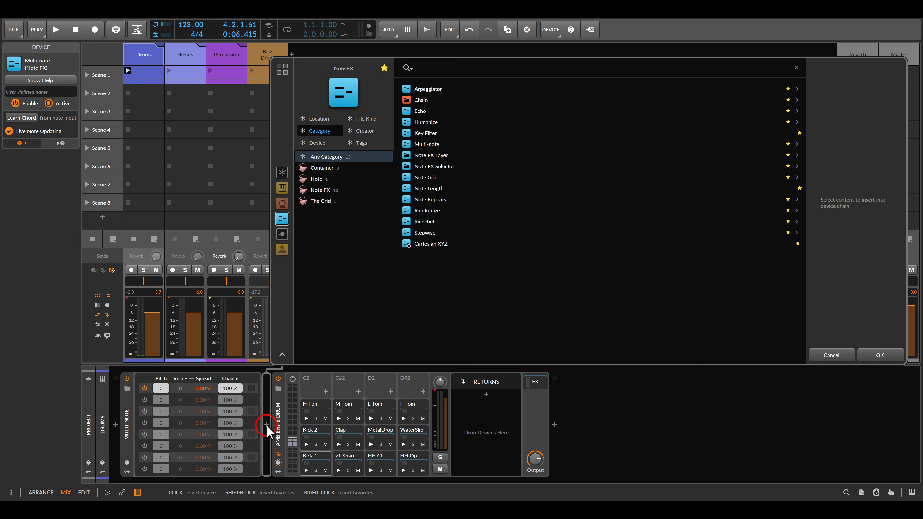
double_click(428, 90)
key(space)
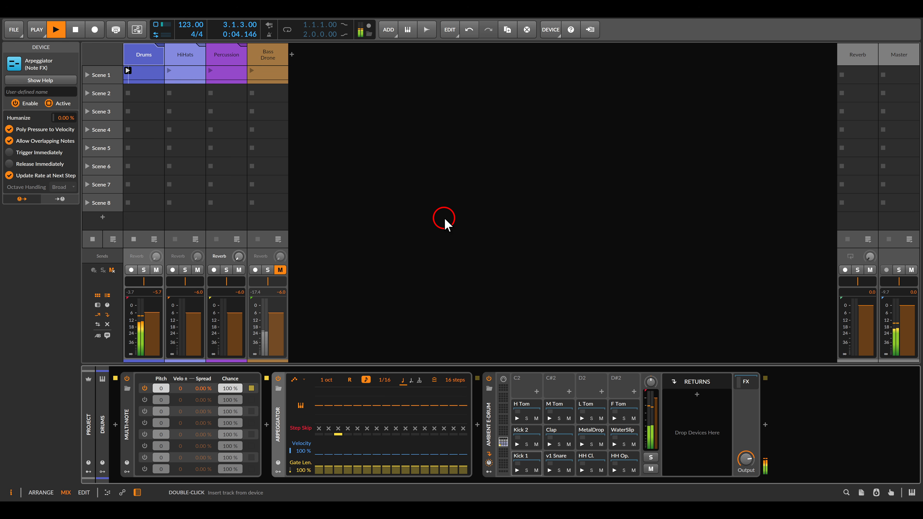
- Set the Drums track's Arpeggiator to 10 steps and draw varied velocities across them
drag(451, 383, 450, 382)
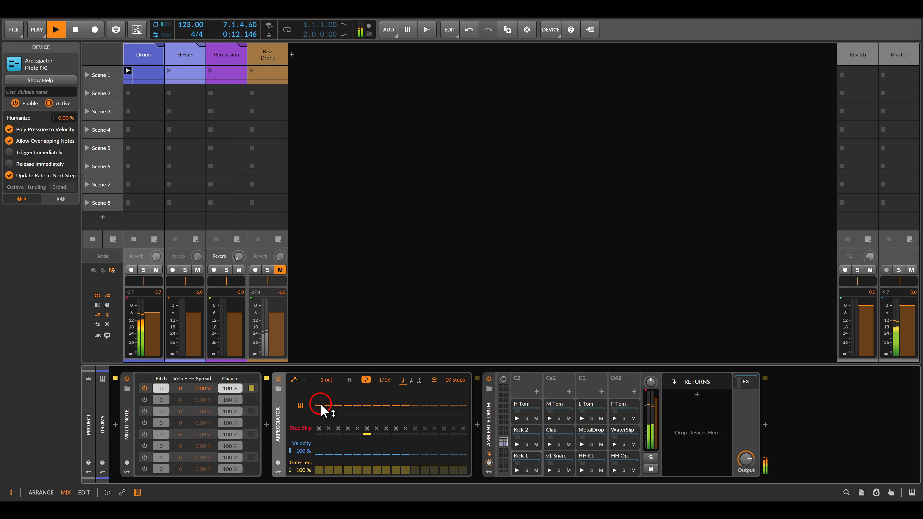
mouse_move(316, 450)
mouse_down()
mouse_move(324, 439)
mouse_move(329, 450)
mouse_move(395, 457)
mouse_move(396, 444)
mouse_move(405, 454)
mouse_move(401, 444)
mouse_up()
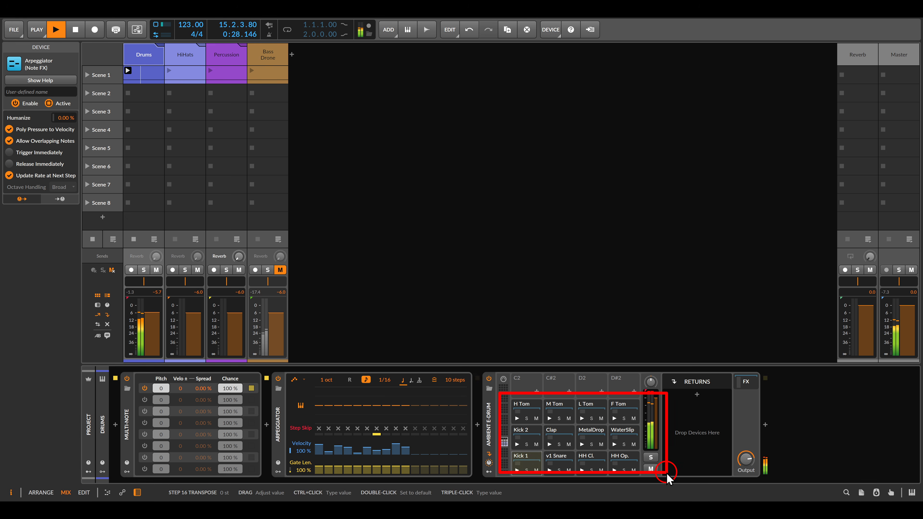
- Enable the second and third notes of the Multi-note with pitches +1 and +2, and play the result
click(144, 400)
drag(161, 400, 161, 397)
key(space)
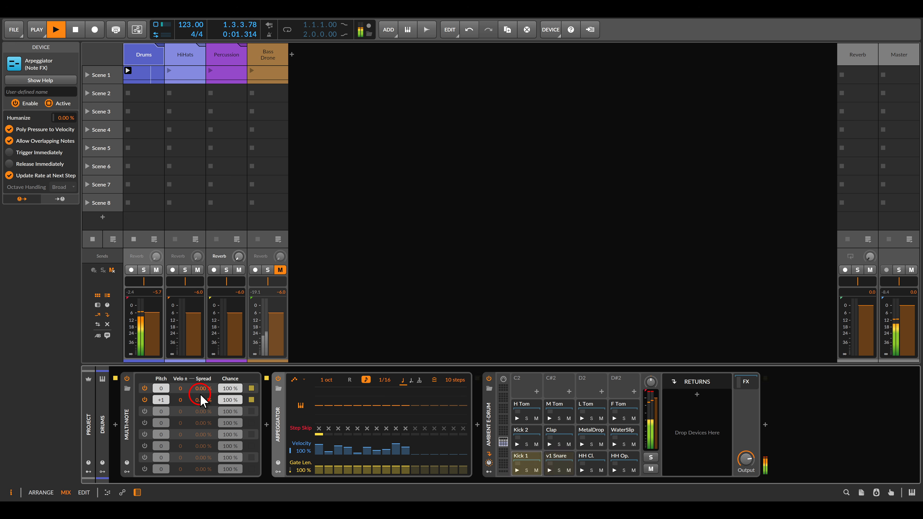
click(145, 413)
drag(162, 412, 162, 406)
key(space)
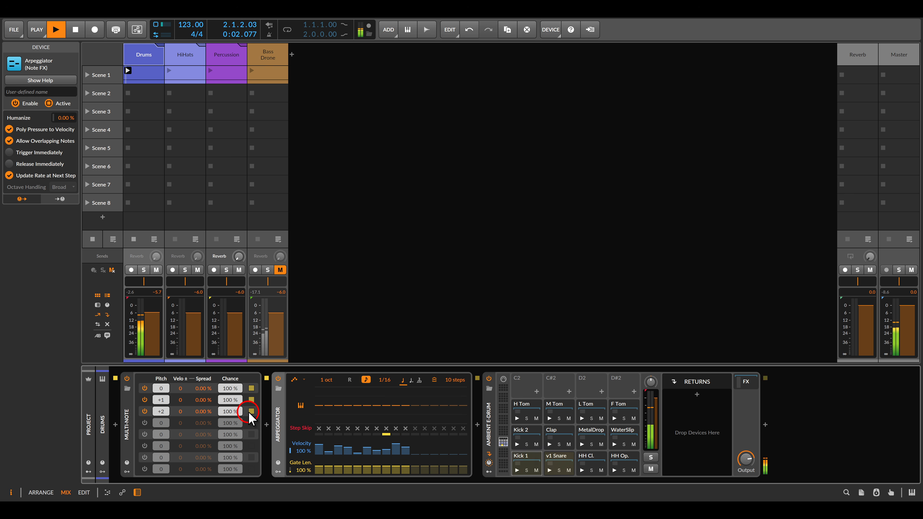
- Enable the fourth and fifth notes of the Multi-note with pitches +3 and +5, and restart playback
key(space)
click(144, 422)
drag(159, 422, 159, 434)
click(144, 435)
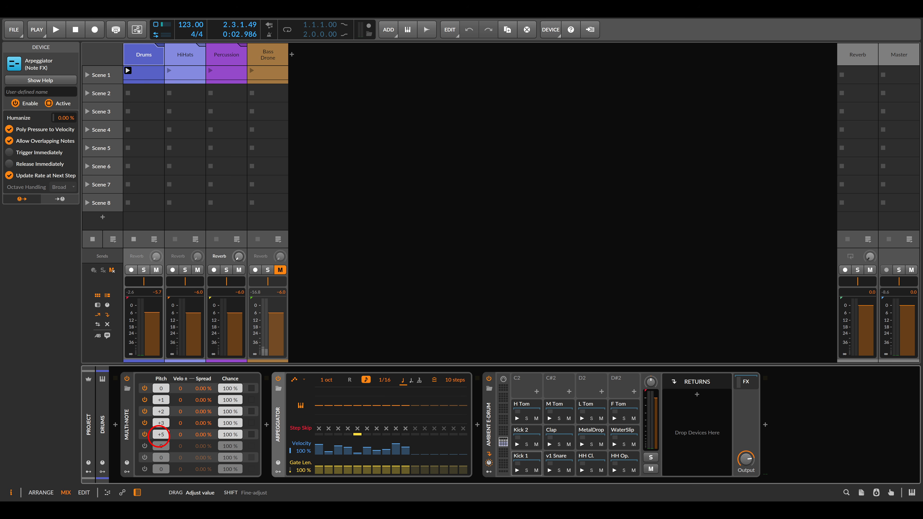
key(space)
click(219, 400)
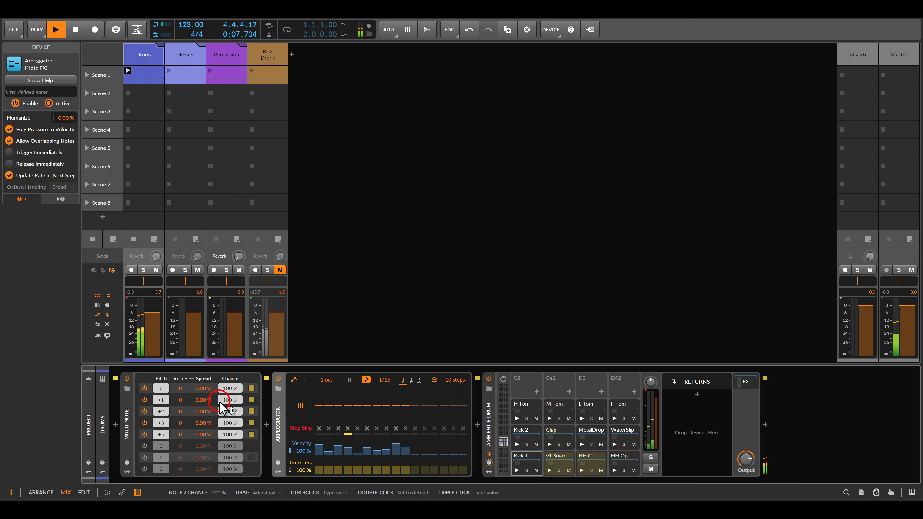
- Audition the MetalDrop and WaterSlip pads, and enable the sixth and seventh Multi-note notes with pitches +6 and +7 for playback
key(space)
click(569, 444)
click(582, 445)
click(614, 444)
click(144, 446)
drag(160, 447, 157, 457)
click(144, 458)
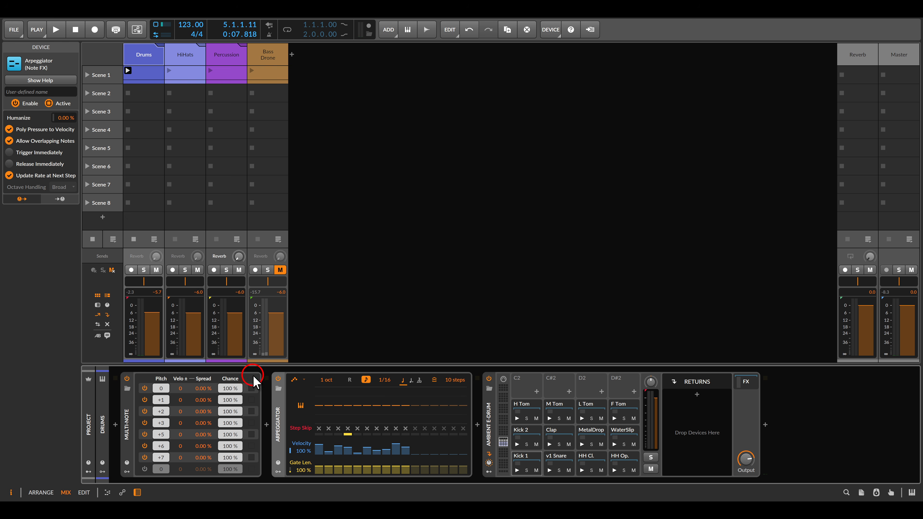
key(space)
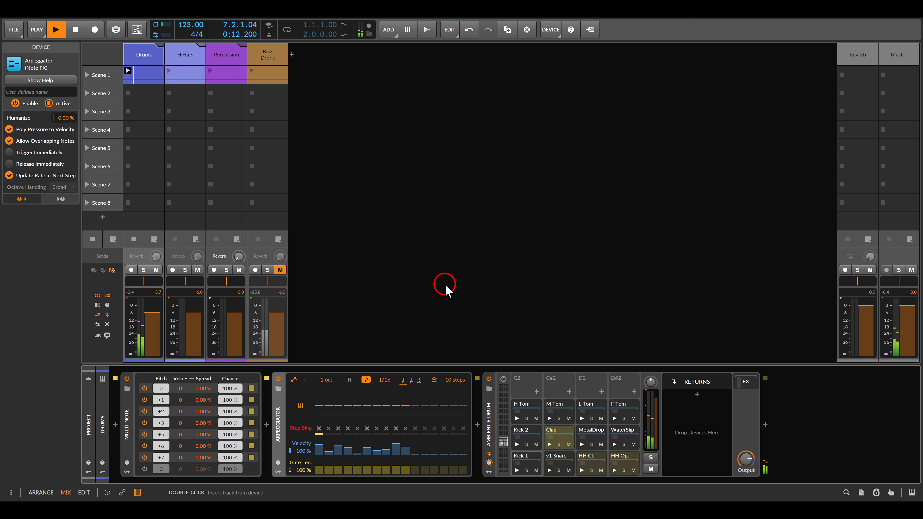
- Try the Up pattern in the Drums track's Arpeggiator, and set the pattern to Up+In
click(294, 379)
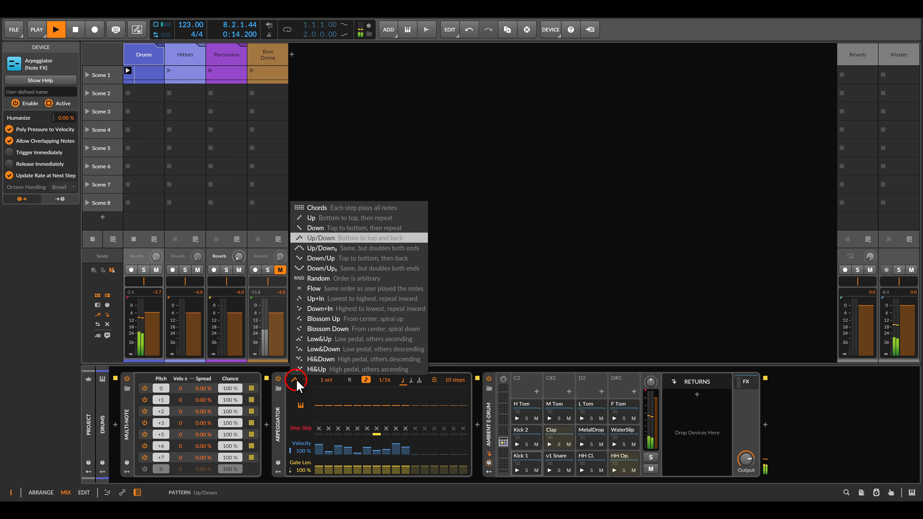
click(326, 219)
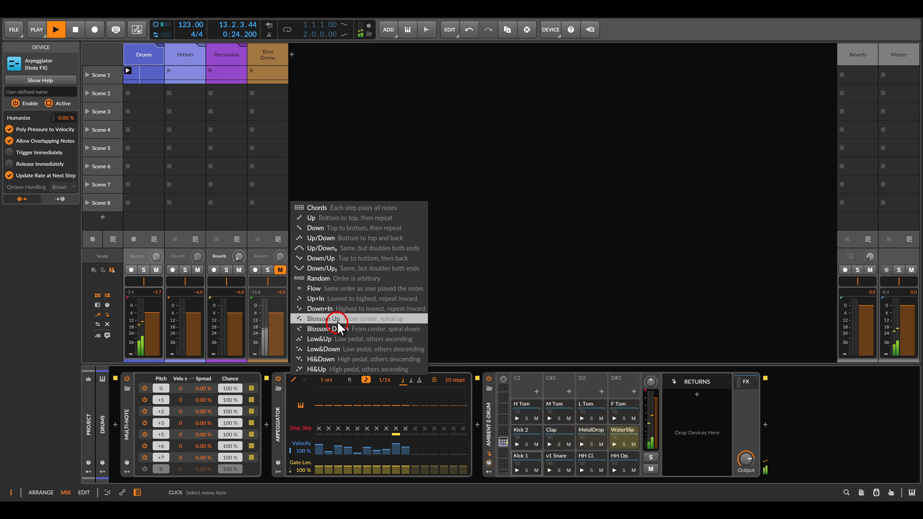
click(335, 298)
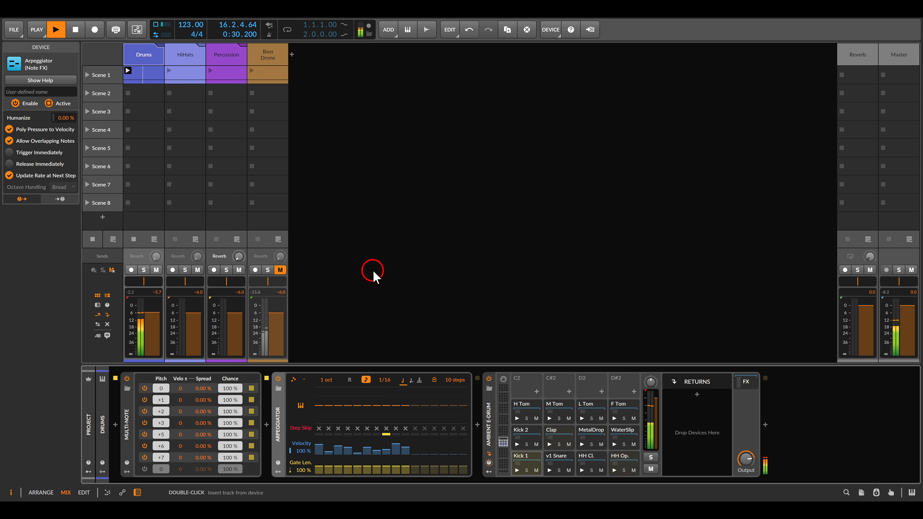
- Solo the HiHats track, restart playback and launch its Scene 1 clip
click(188, 60)
click(185, 270)
key(space)
click(169, 70)
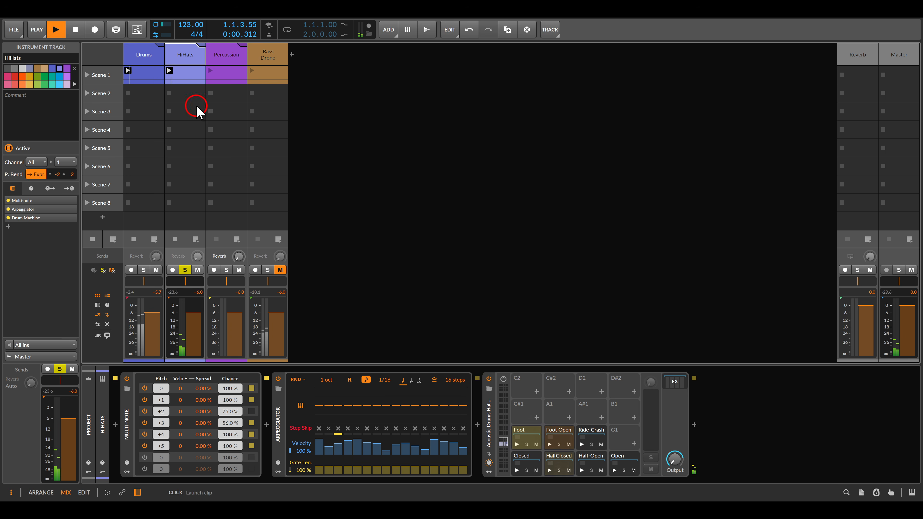
- Examine the HiHats track's drum pads and the pitch and chance values in its Multi-note
drag(503, 418, 647, 479)
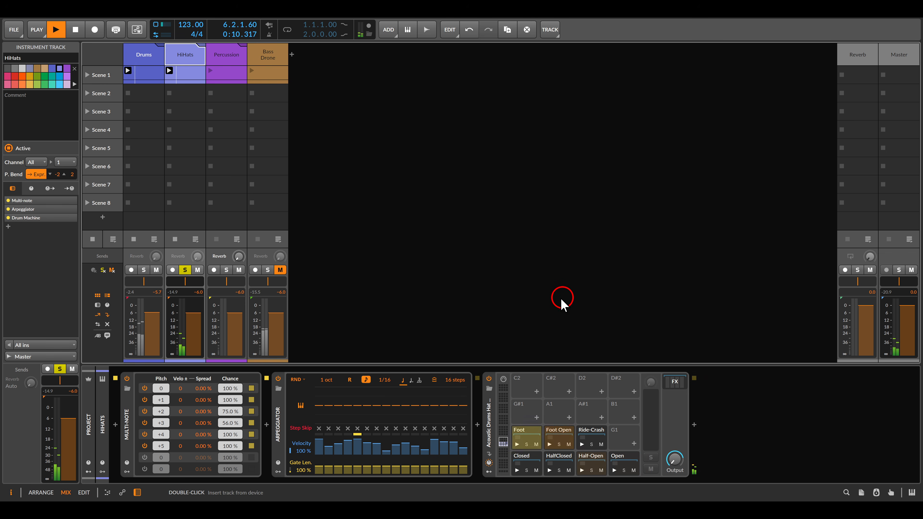
drag(126, 374, 275, 466)
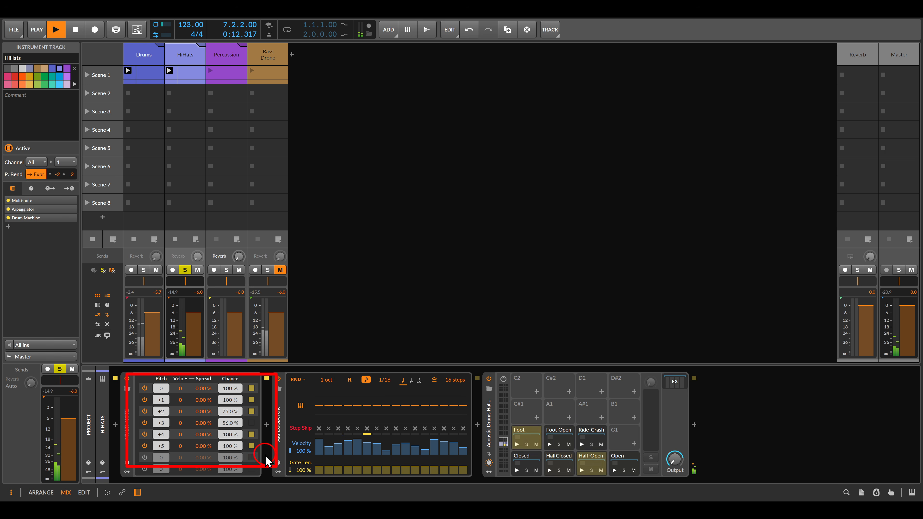
drag(213, 402, 250, 432)
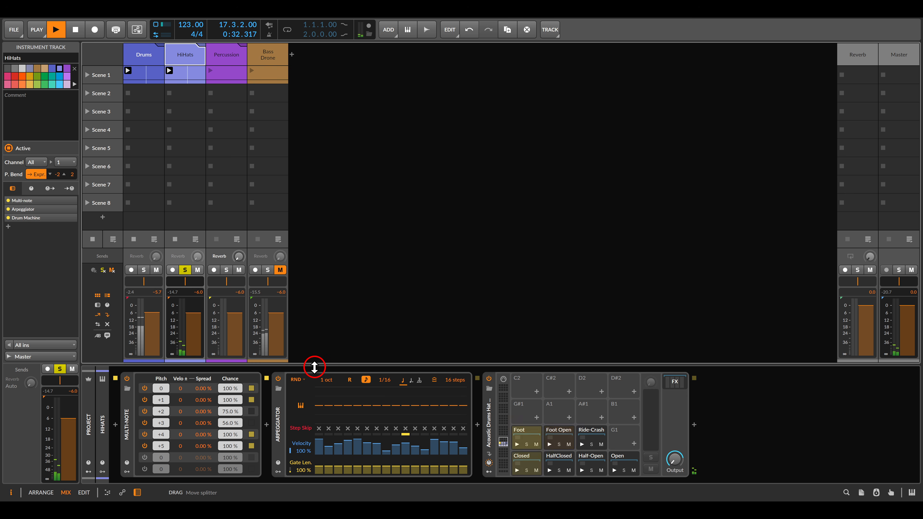
- Turn off solo on the HiHats track and launch the Percussion track's Scene 1 clip
click(185, 269)
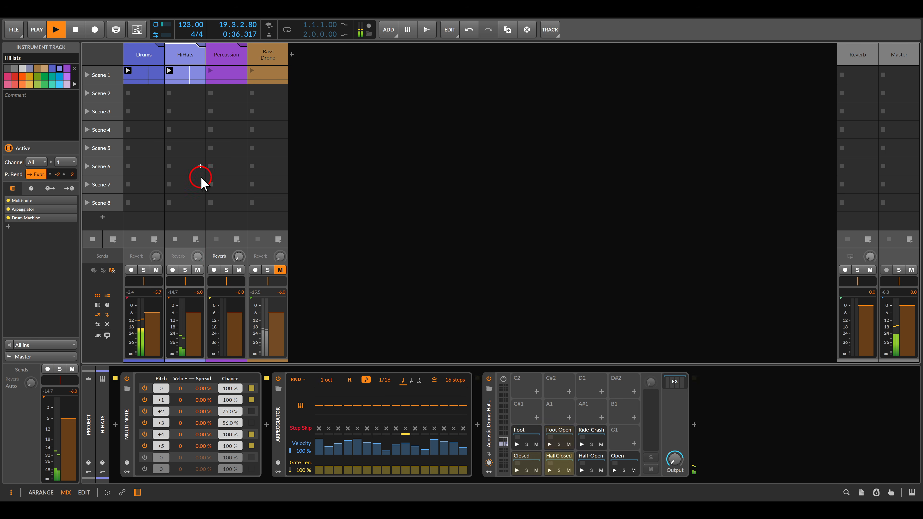
click(225, 61)
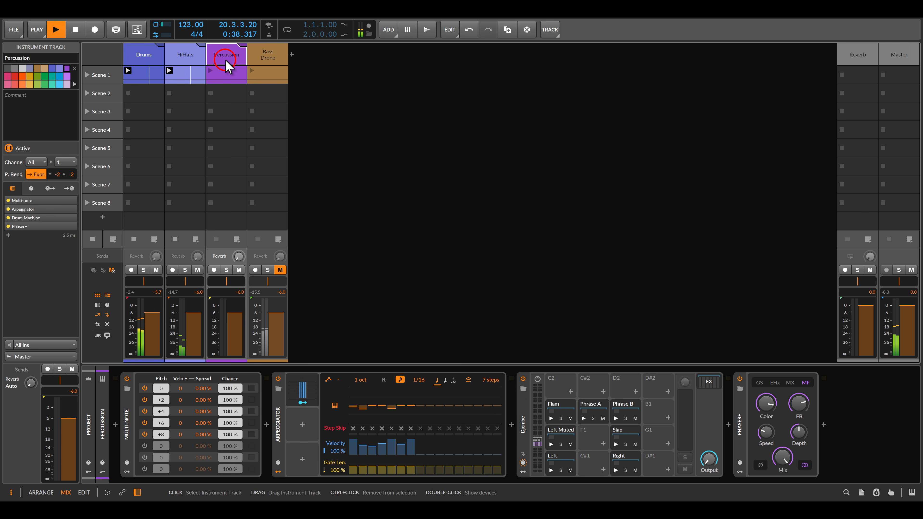
click(210, 70)
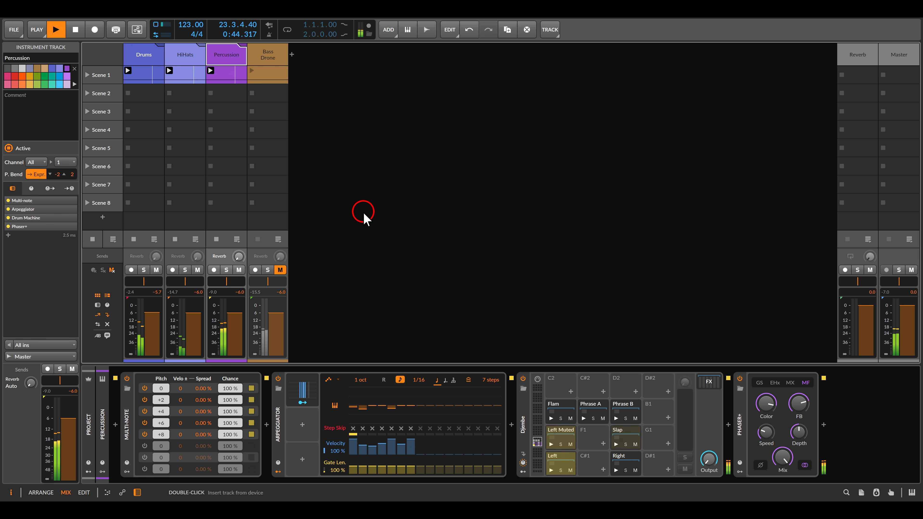
click(406, 317)
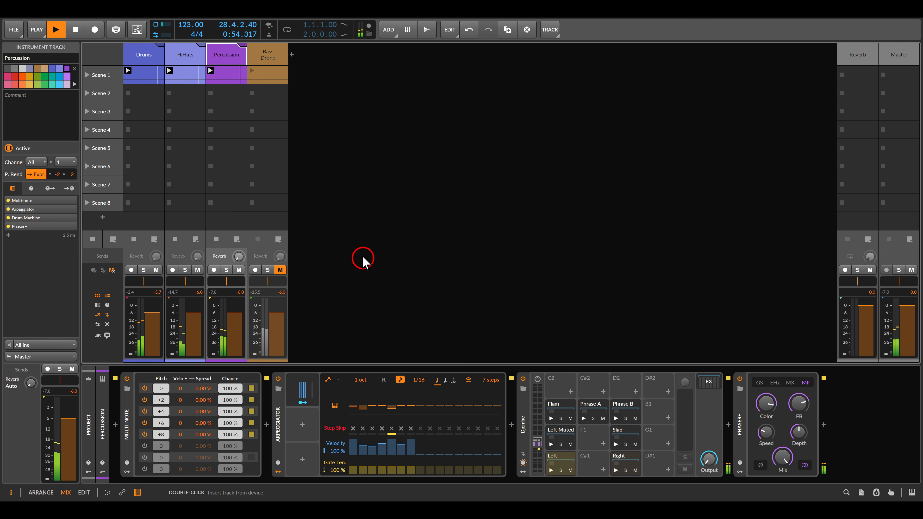
- Unmute the Bass Drone track, and return to the Drums track
click(268, 58)
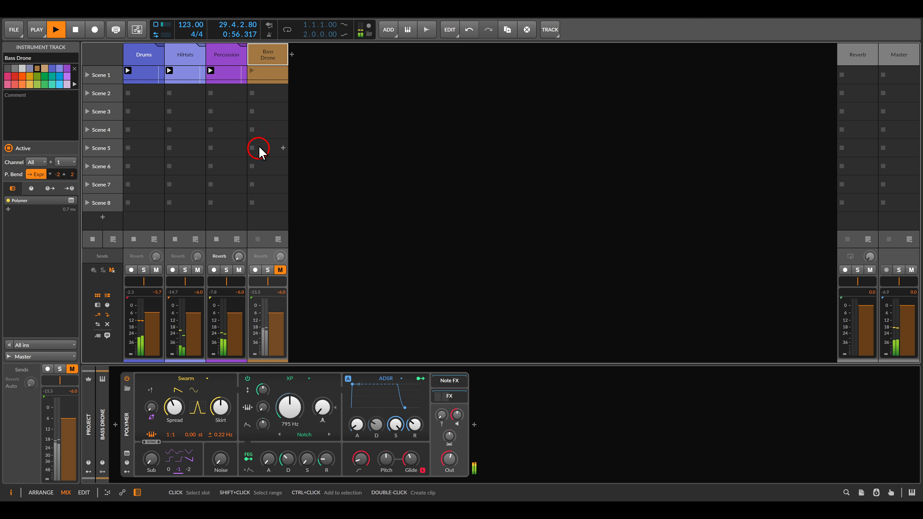
click(279, 269)
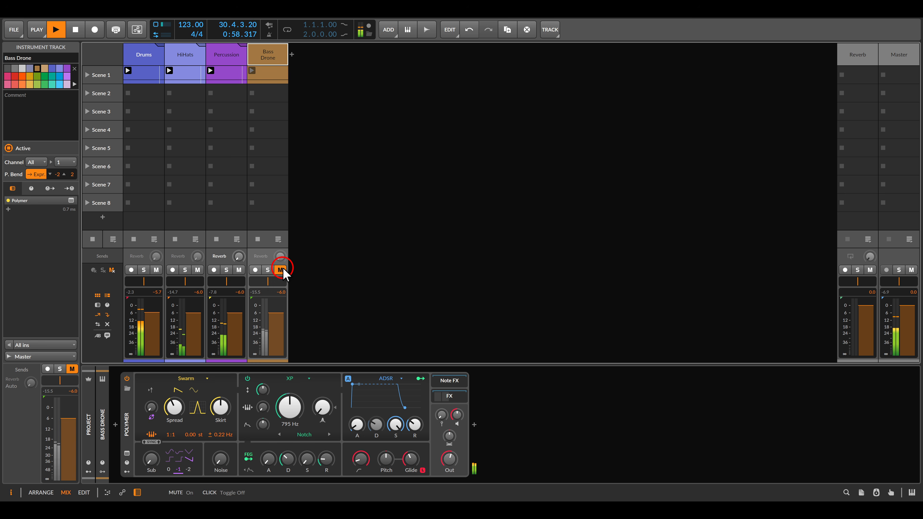
click(151, 62)
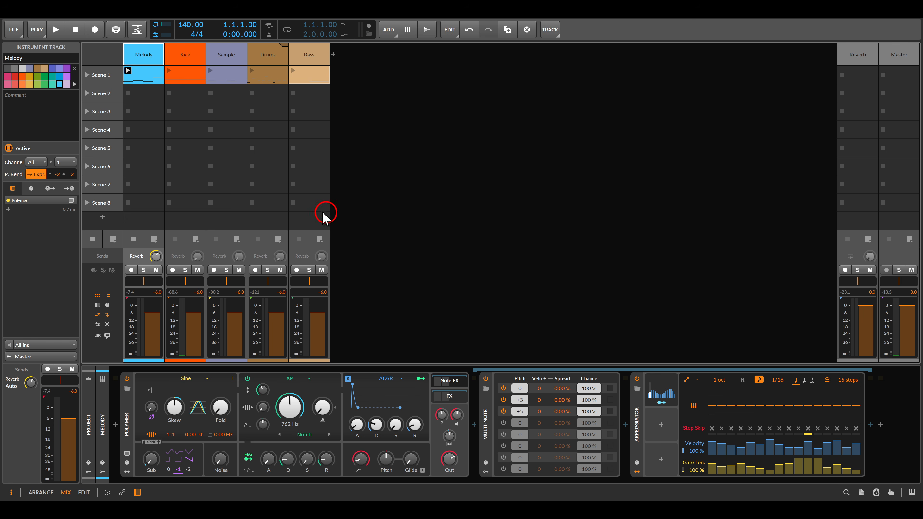
- Launch the Melody track's Scene 1 clip, switch its Arpeggiator to millisecond timing, and sweep the time rate, ending at 151 ms
click(128, 70)
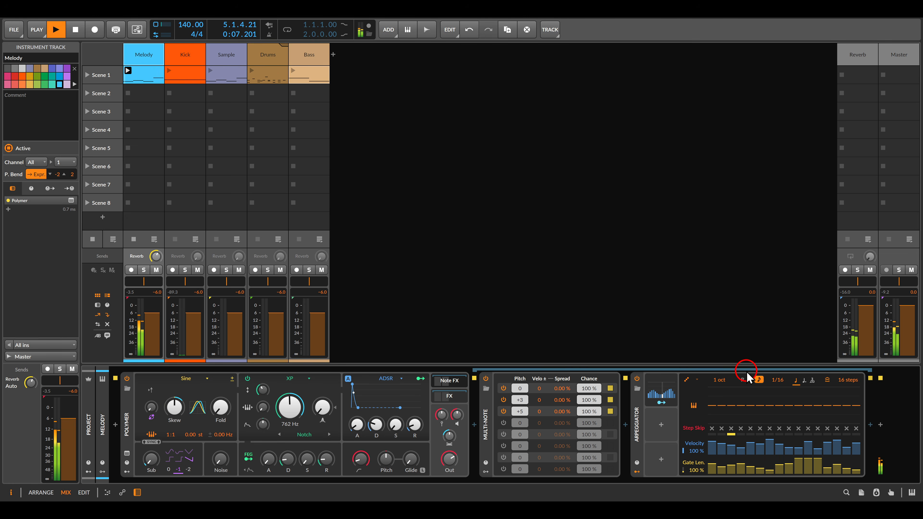
click(759, 381)
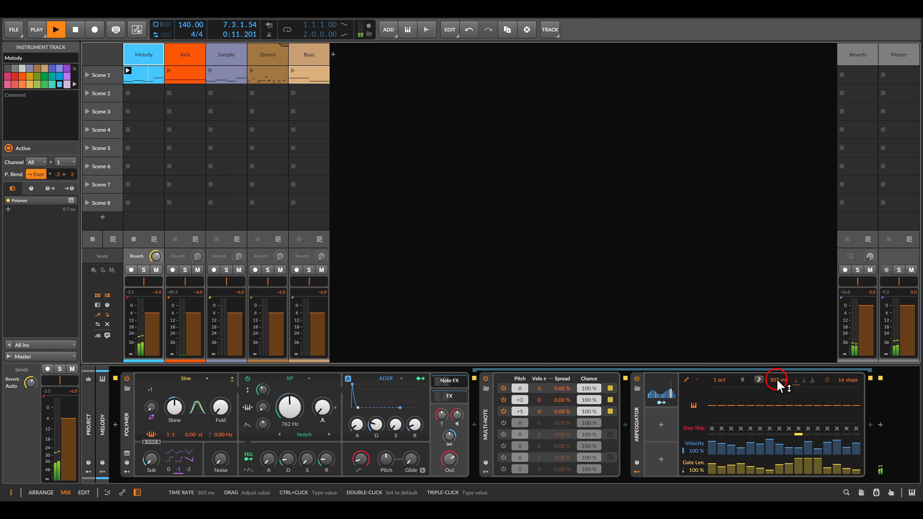
drag(743, 381, 775, 383)
key(Escape)
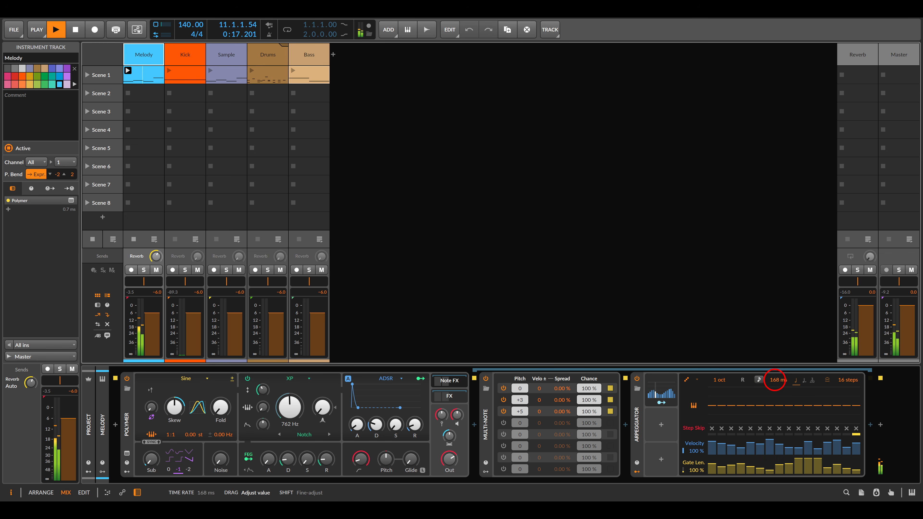
drag(774, 380, 775, 377)
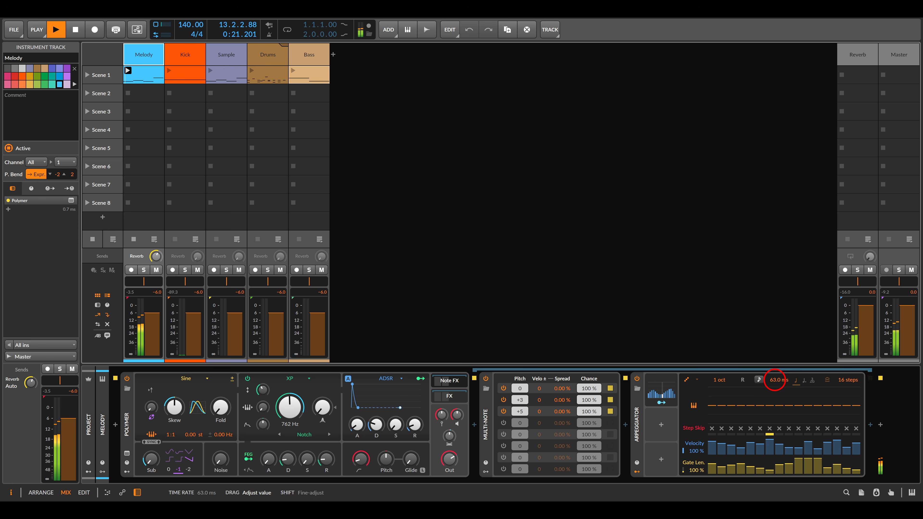
drag(774, 380, 774, 379)
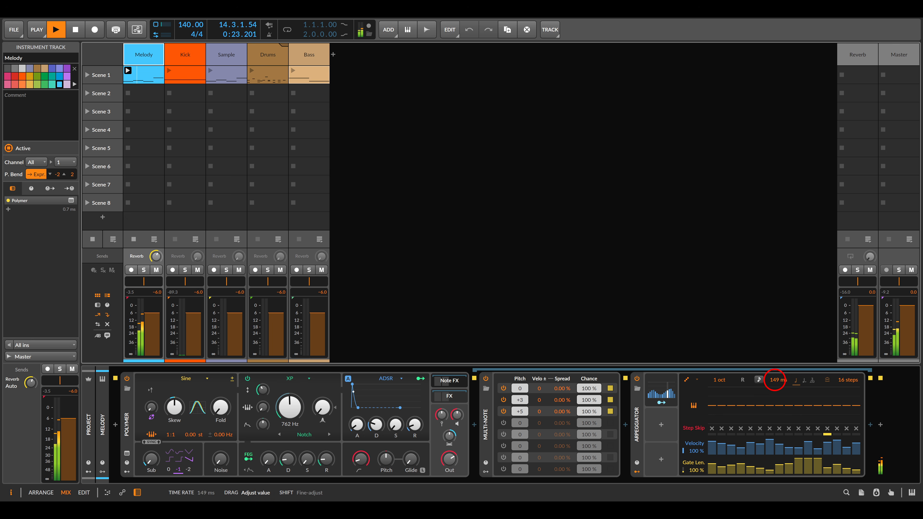
key(space)
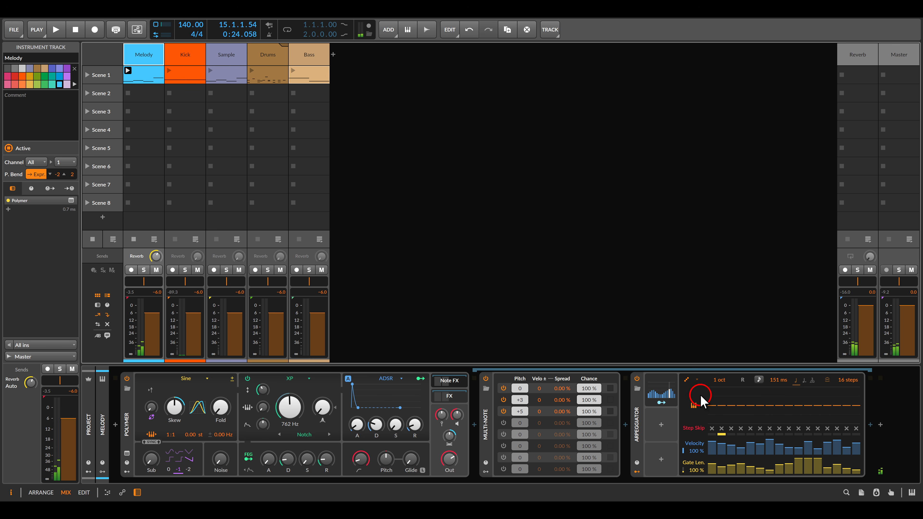
- Set the Melody Arpeggiator's time rate to 10 ms, modulate it with Steps by 0.308, and audition the result
click(672, 394)
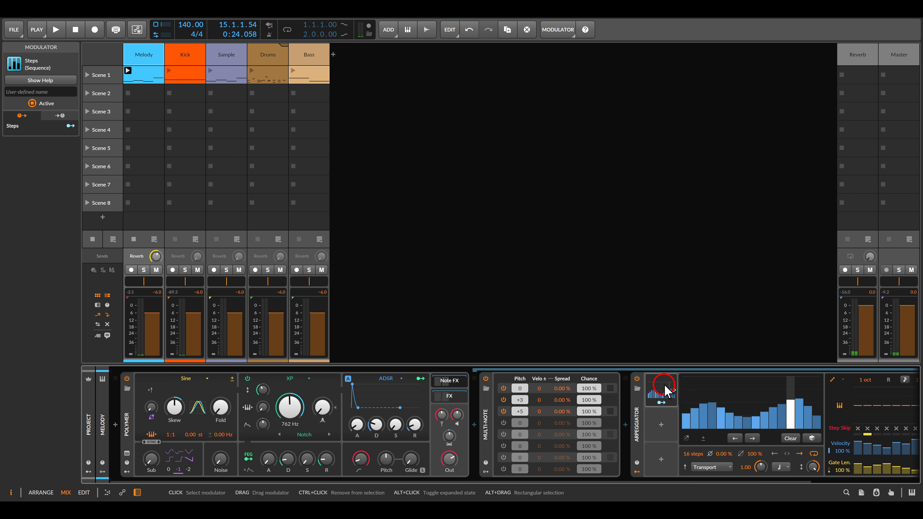
click(666, 386)
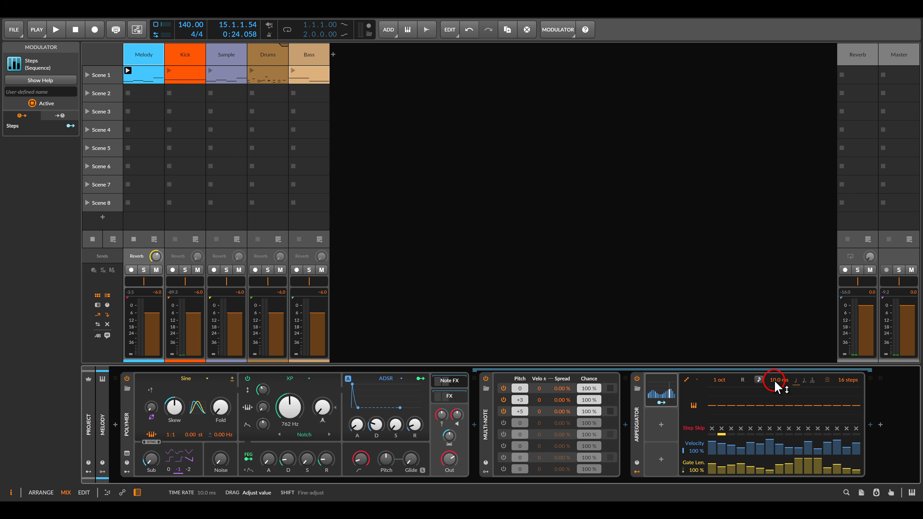
click(661, 402)
mouse_move(772, 380)
mouse_down()
mouse_move(773, 353)
mouse_move(773, 380)
mouse_up()
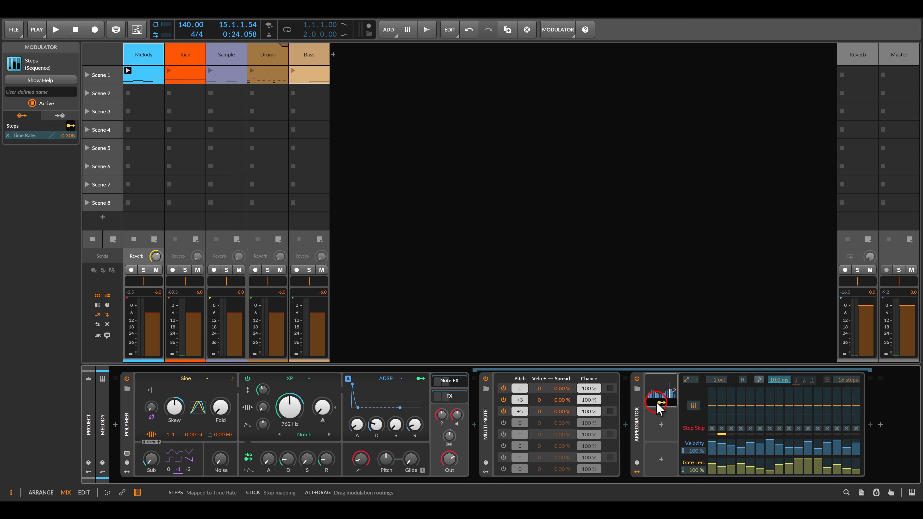
click(658, 402)
key(space)
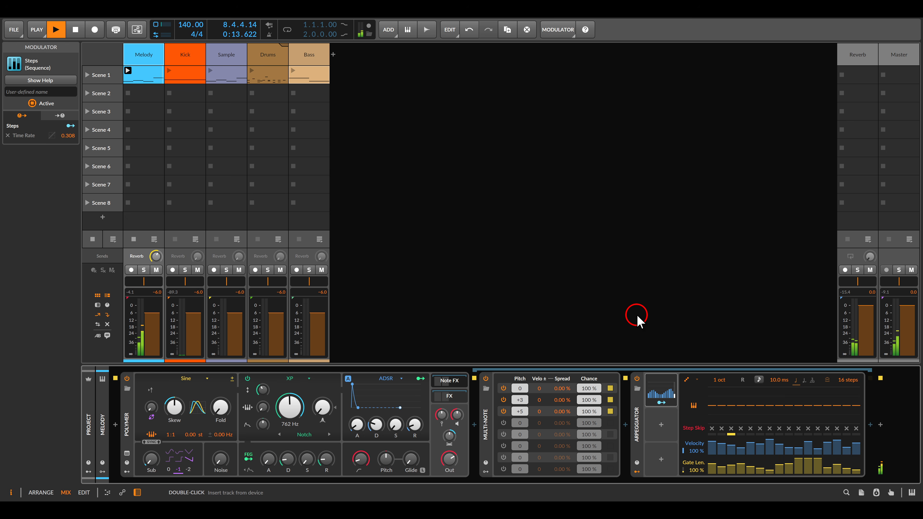
key(space)
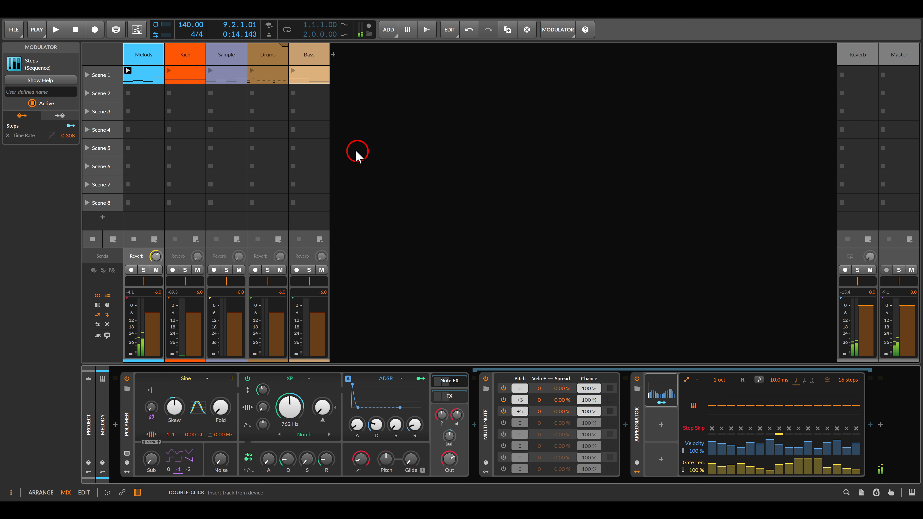
- Solo the Kick track, launch its Scene 1 clip, and turn the solo off to hear it with the melody
click(180, 60)
click(184, 270)
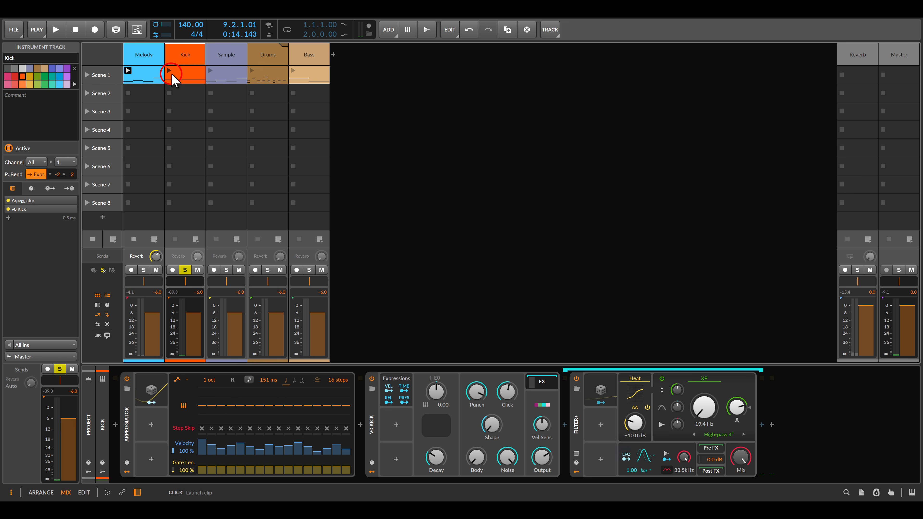
click(172, 74)
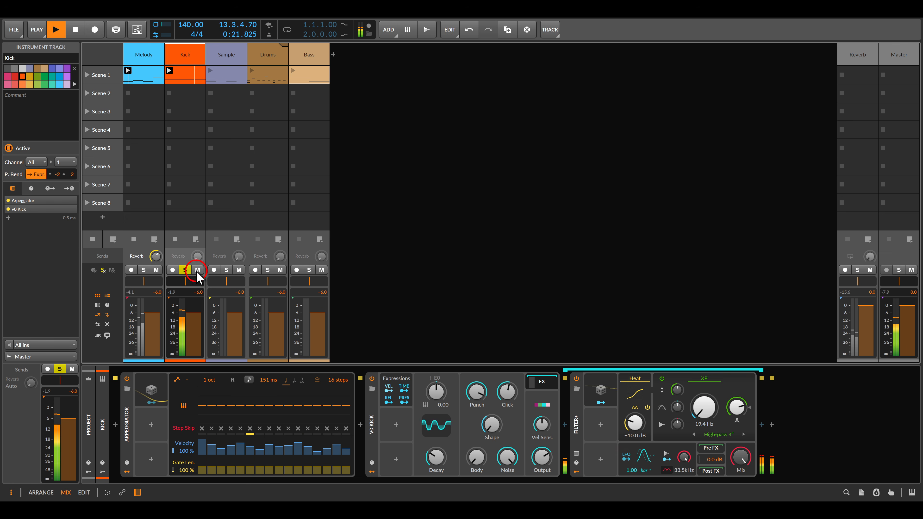
click(185, 270)
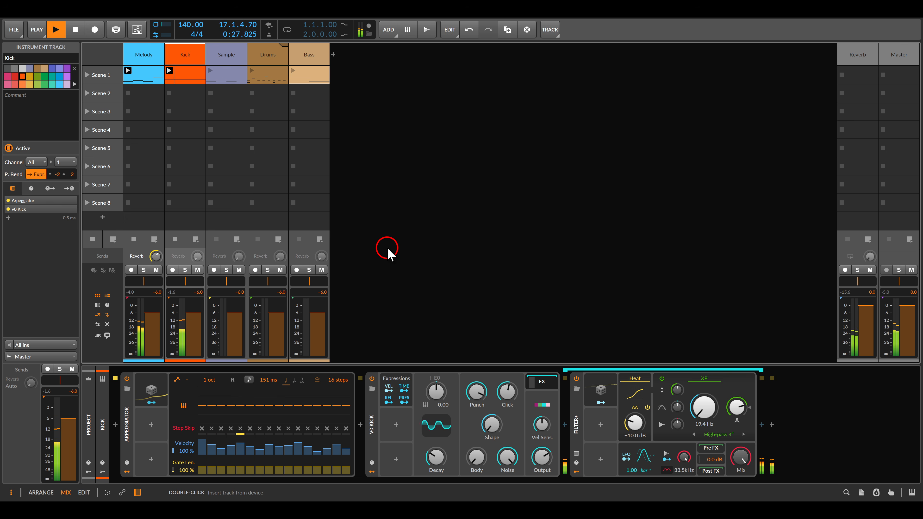
- Launch the Sample track's Scene 1 clip, and restart playback with all of Scene 1
click(233, 60)
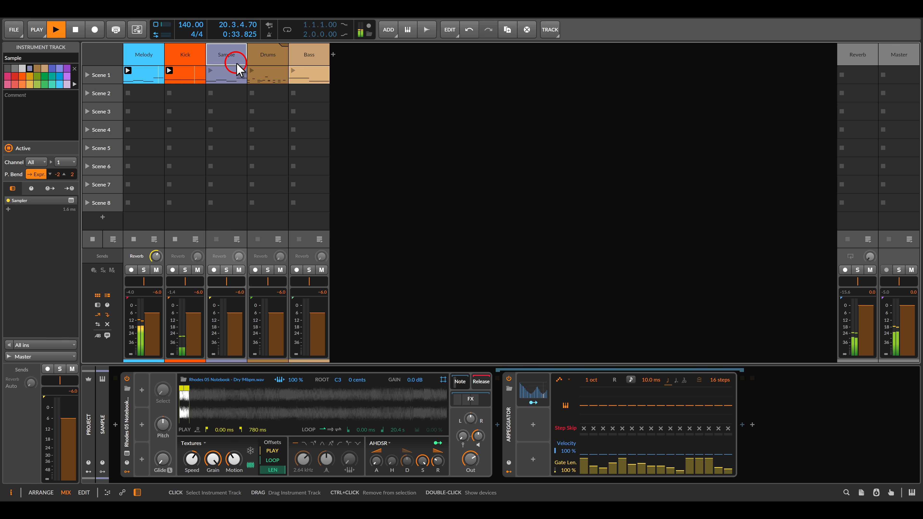
click(211, 70)
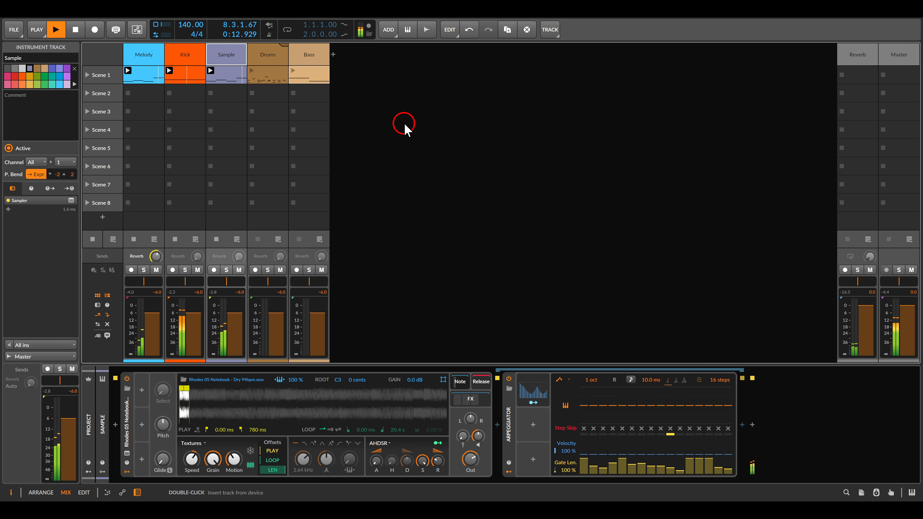
click(265, 55)
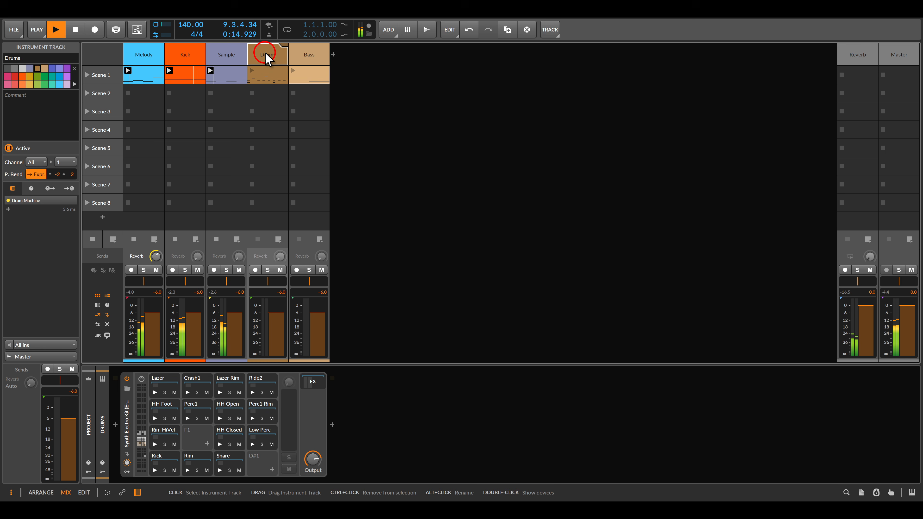
key(space)
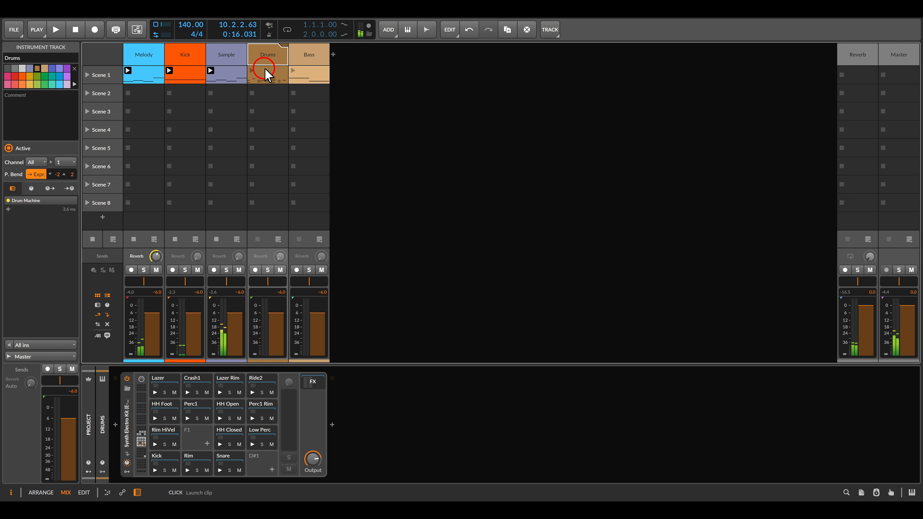
click(92, 75)
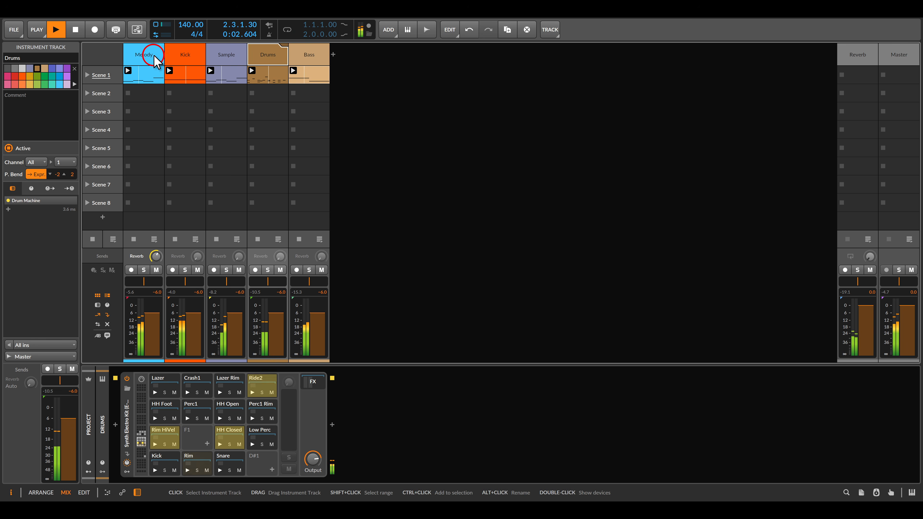
click(184, 54)
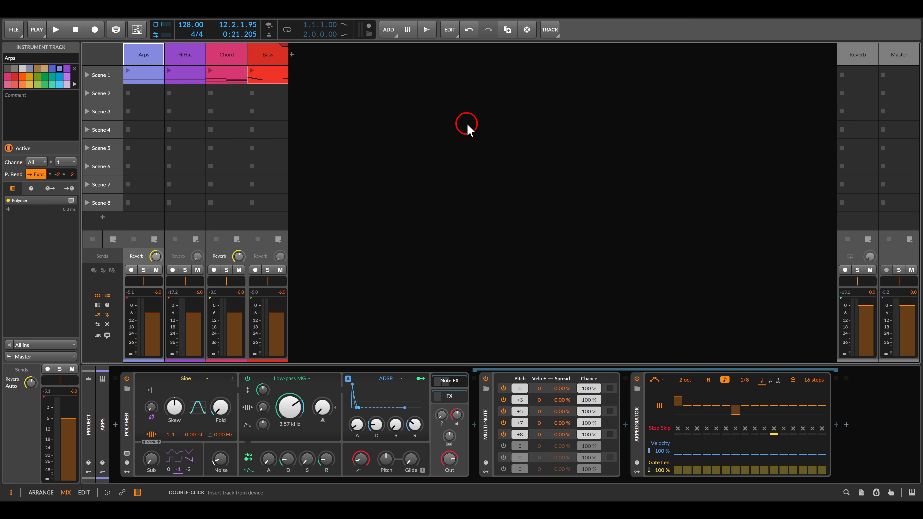
- Launch the Arps track's Scene 1 clip and add a second Arpeggiator after the existing one
click(129, 69)
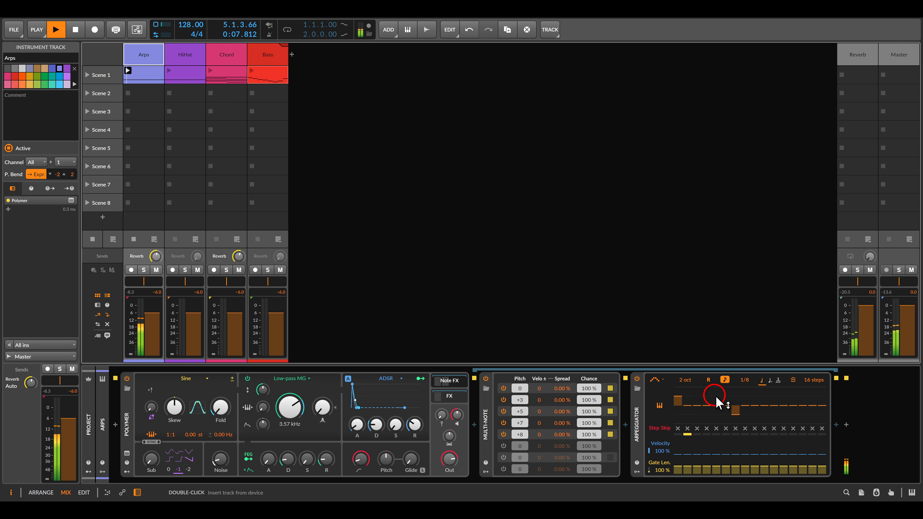
click(836, 424)
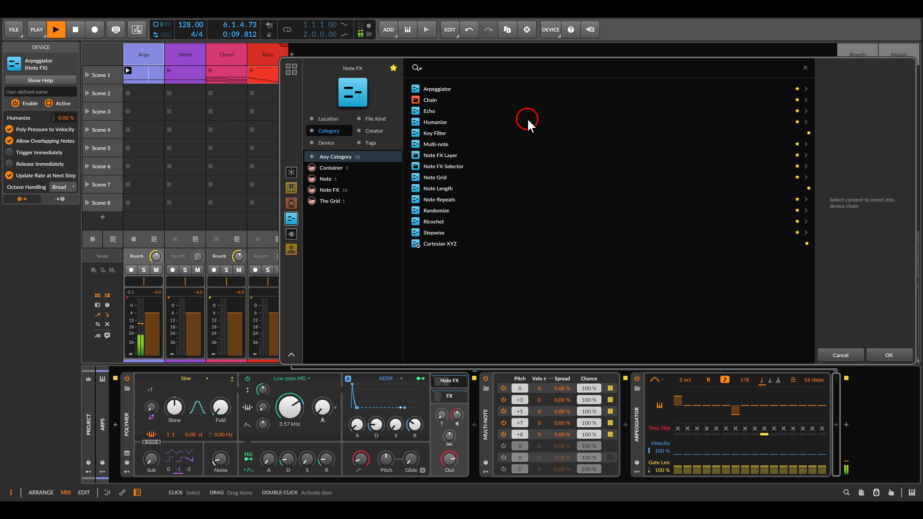
double_click(437, 89)
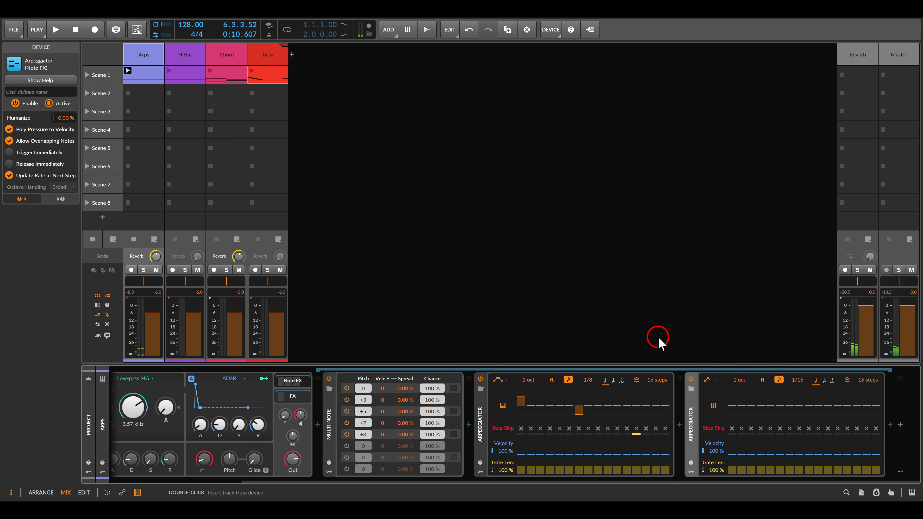
- Switch the second Arpeggiator to millisecond timing, with a 2-octave range and a time rate of 10 ms
click(778, 379)
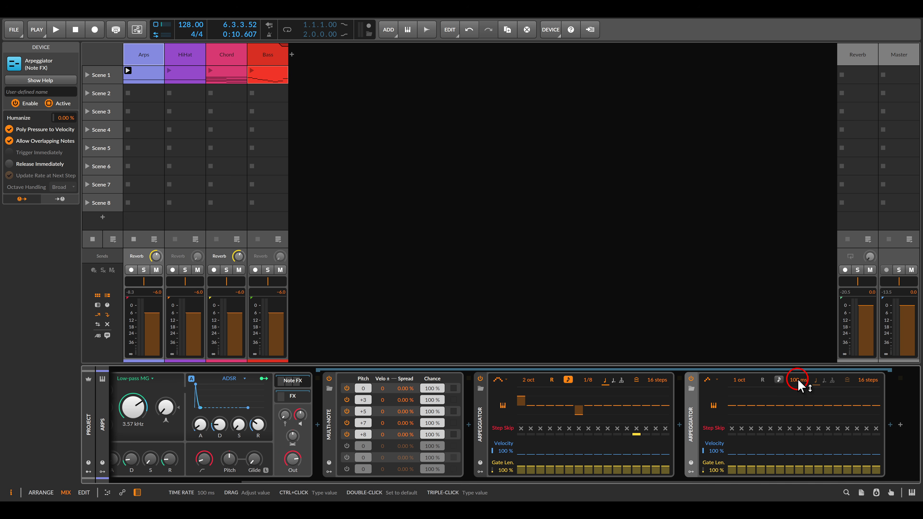
key(space)
drag(799, 387, 793, 383)
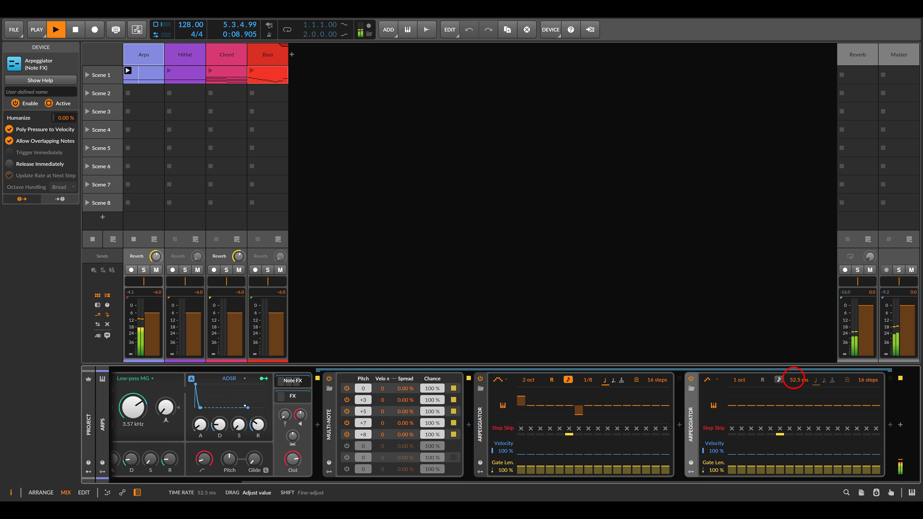
drag(793, 378, 794, 377)
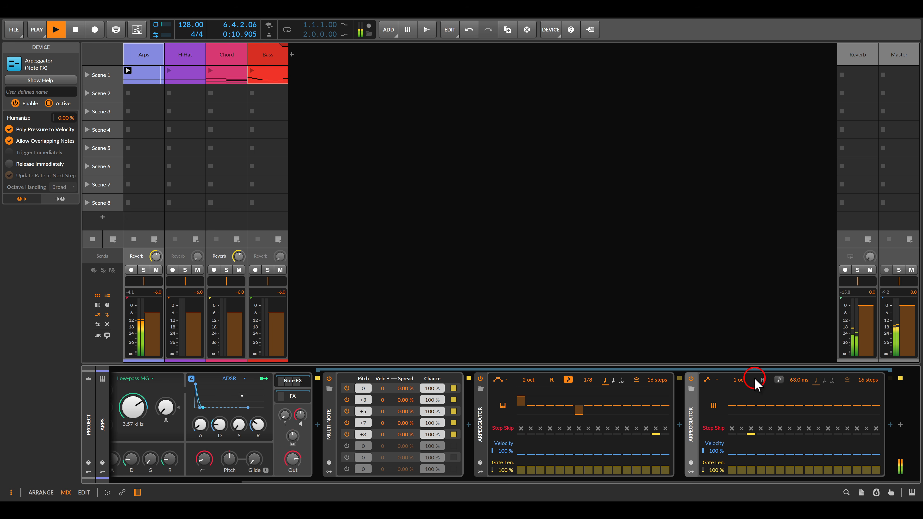
drag(735, 381, 735, 380)
drag(797, 385, 794, 380)
key(space)
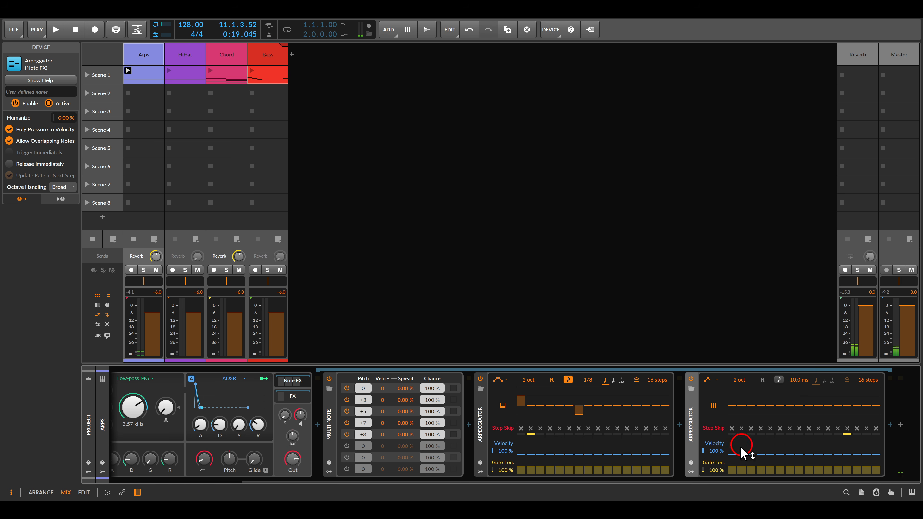
- Add a Steps modulator to the second Arpeggiator, set its timebase to 16th note, and draw a curved 16-step pattern
click(705, 390)
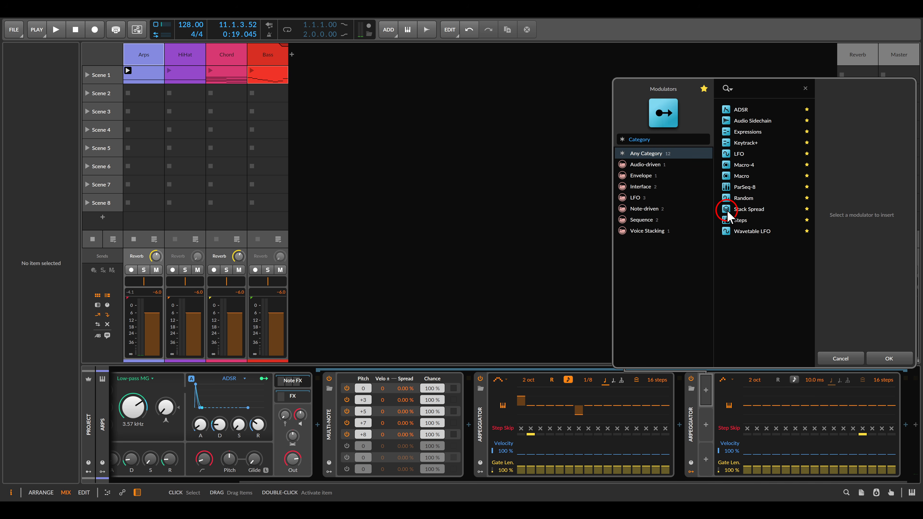
double_click(734, 221)
click(716, 391)
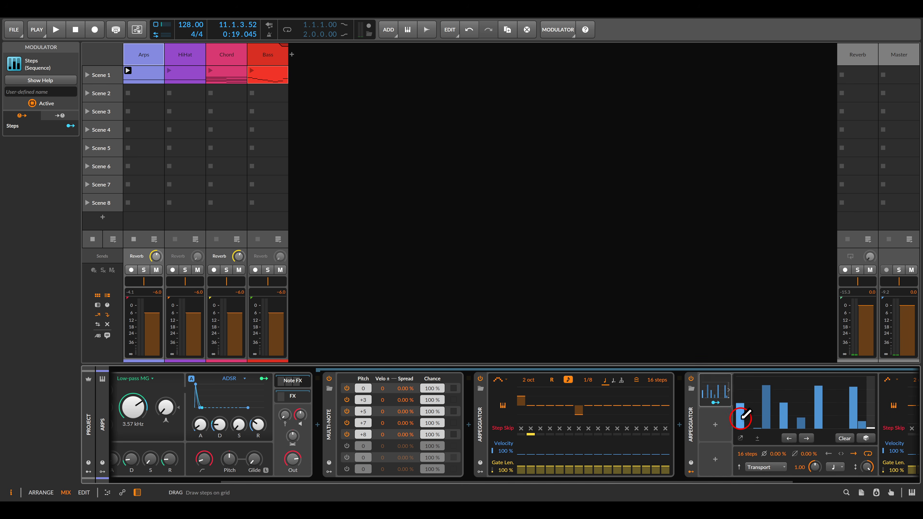
click(695, 467)
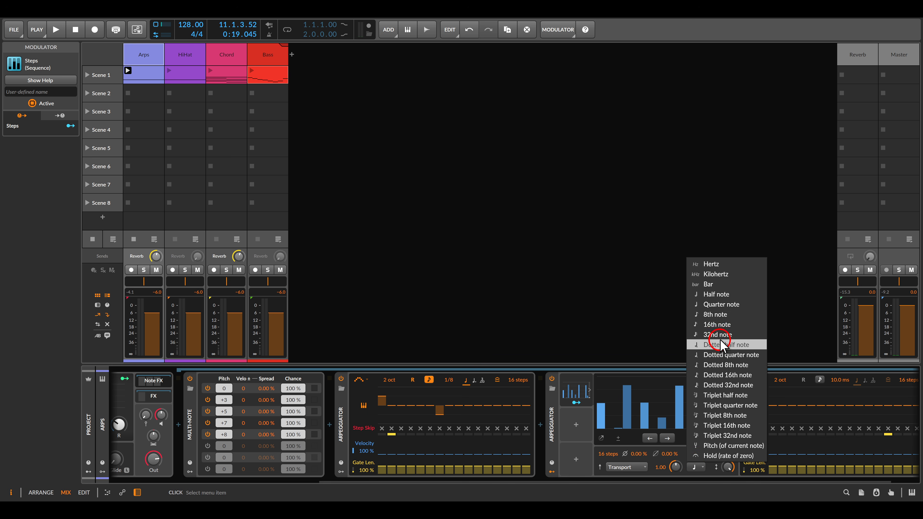
click(714, 324)
mouse_move(600, 402)
mouse_down()
mouse_move(641, 393)
mouse_move(672, 404)
mouse_move(730, 390)
mouse_up()
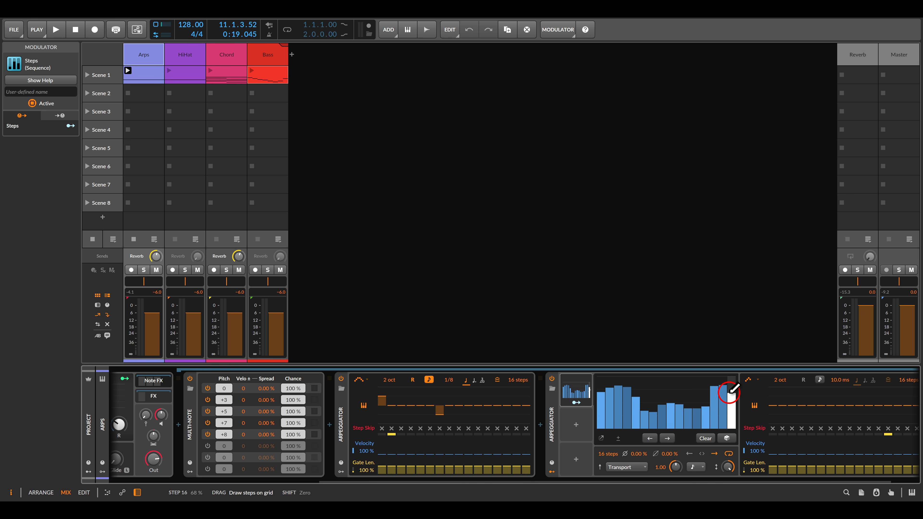
- Map the Steps modulator to the second Arpeggiator's time rate with an amount of 0.123, and start playback
click(576, 403)
drag(835, 382, 834, 379)
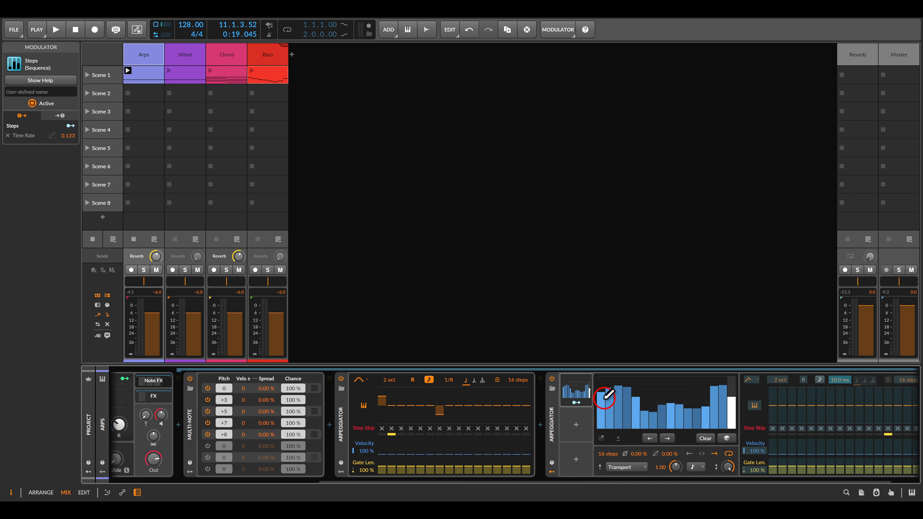
click(575, 427)
key(space)
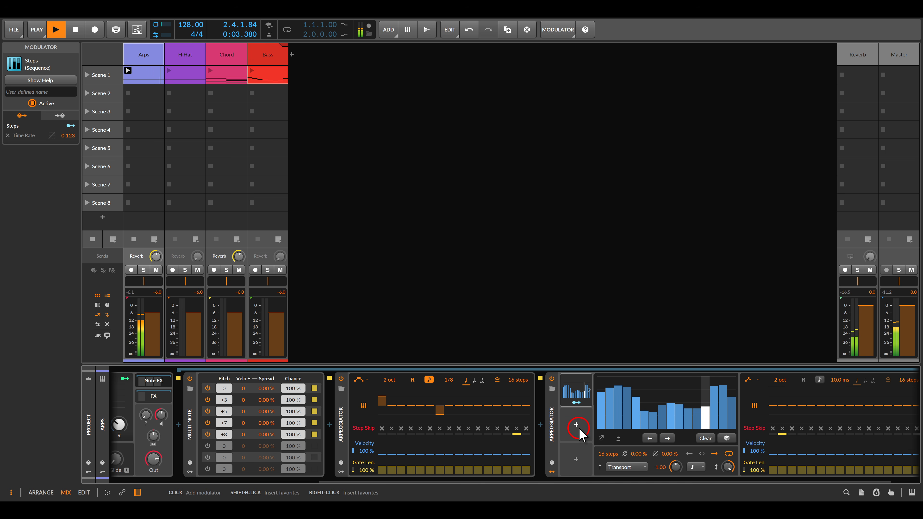
- Extend the Steps modulator to 37 steps and draw varied values across the longer pattern
drag(603, 453, 602, 444)
mouse_move(659, 399)
mouse_down()
mouse_move(732, 407)
mouse_move(701, 413)
mouse_move(677, 396)
mouse_move(658, 411)
mouse_move(599, 407)
mouse_up()
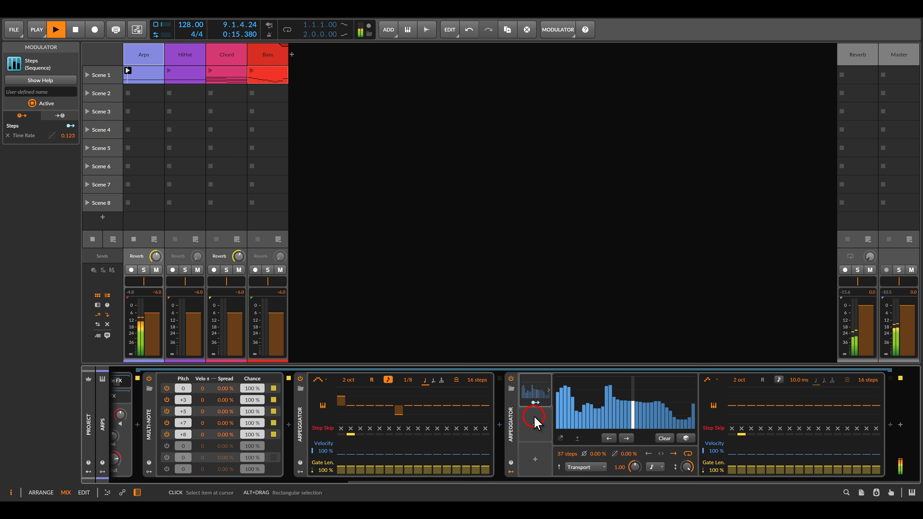
scroll(509, 433, up, 5)
click(520, 436)
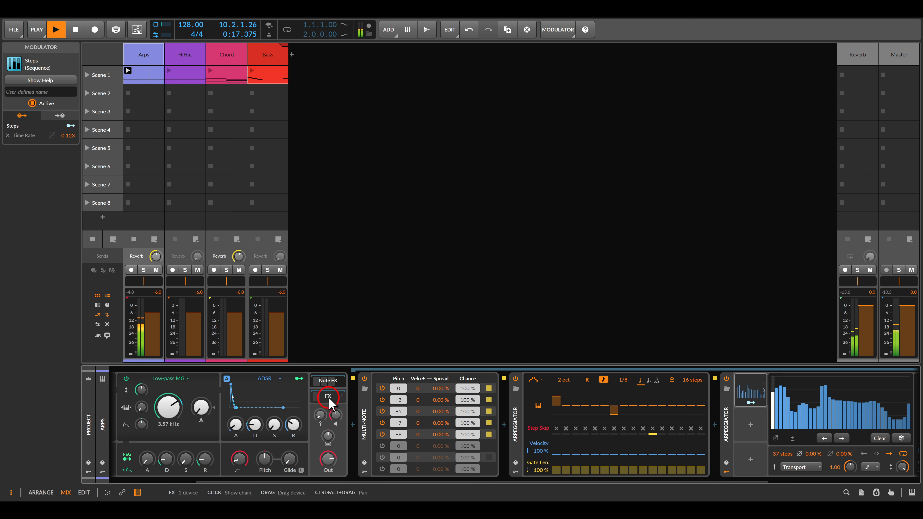
- Examine the Delay+ effect in the Arps synth's FX chain and stop playback
click(328, 396)
click(622, 458)
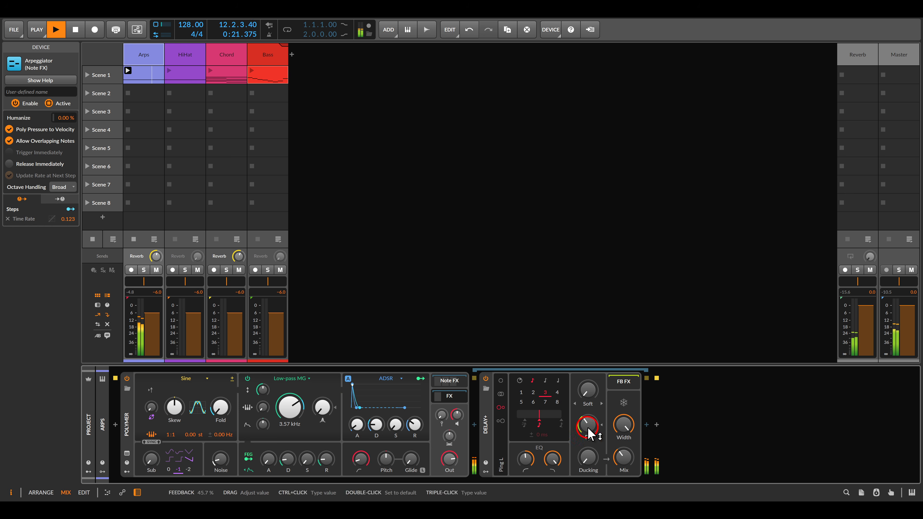
key(space)
- Show the HiHat track's devices, solo the track, audition its Scene 1 clip, and stop playback
click(189, 54)
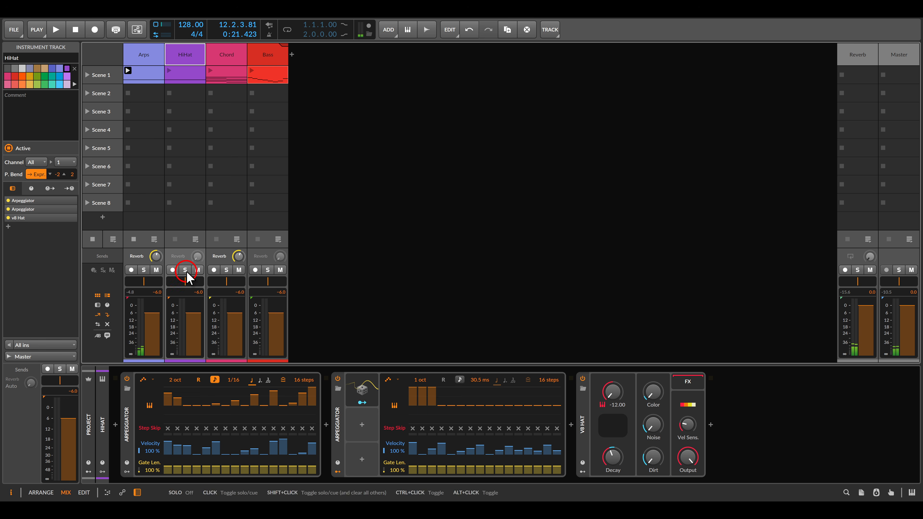
click(185, 270)
click(168, 71)
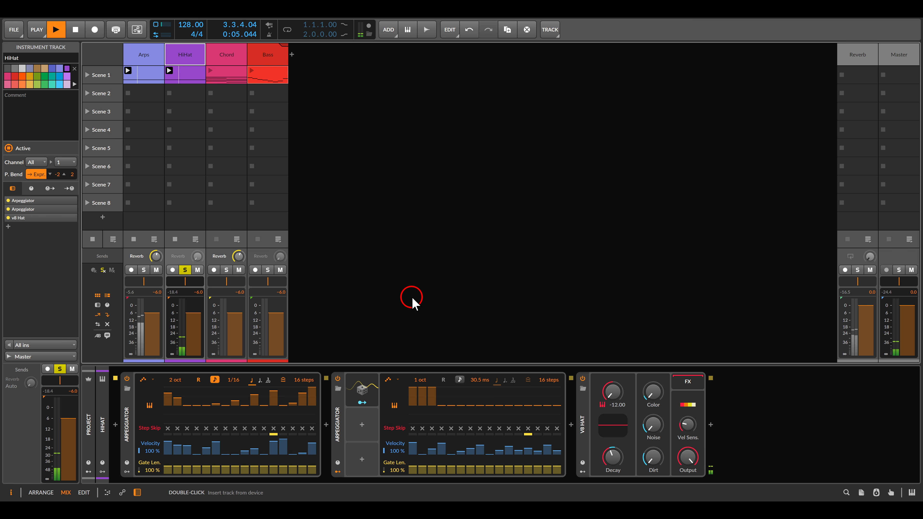
drag(429, 365, 504, 390)
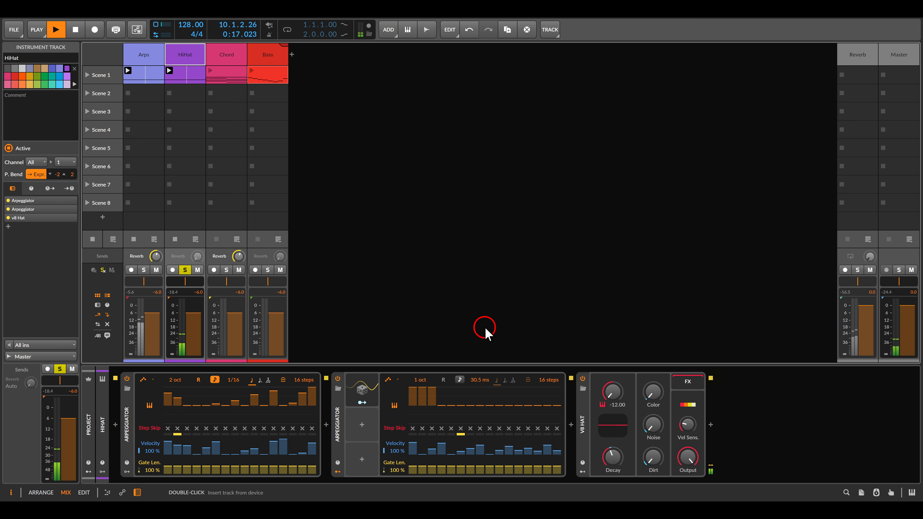
key(space)
- Solo the Chord track instead of the HiHat track and show the Chord track's devices
click(226, 270)
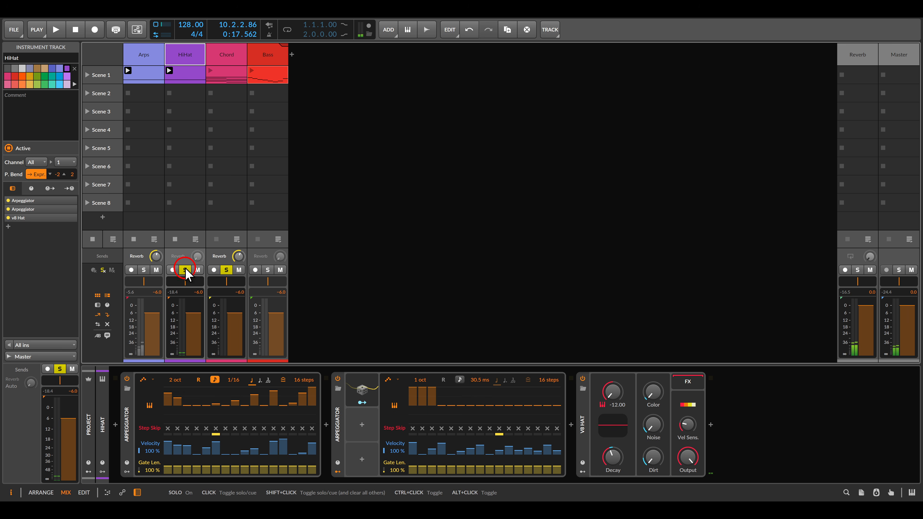
click(185, 270)
click(223, 61)
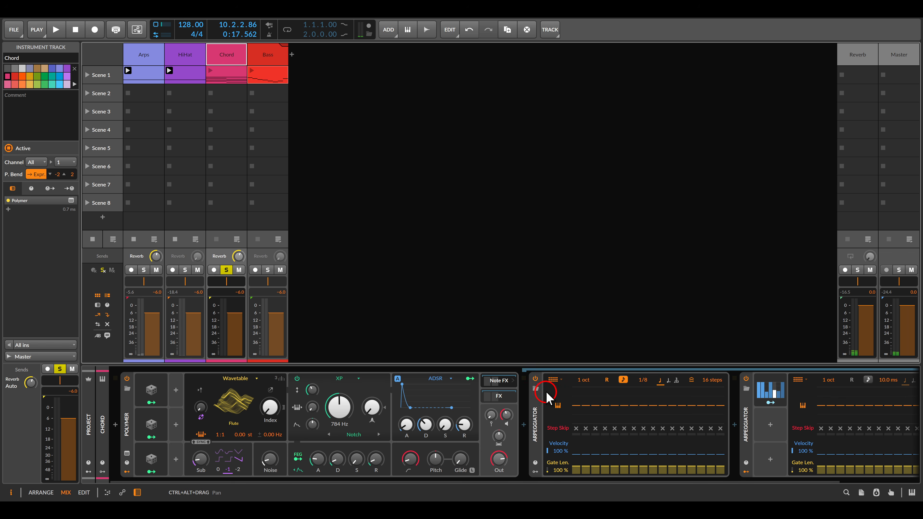
- Check the first Chord Arpeggiator's pattern modes without changing them, and play the Chord track's Scene 1 clip
click(552, 380)
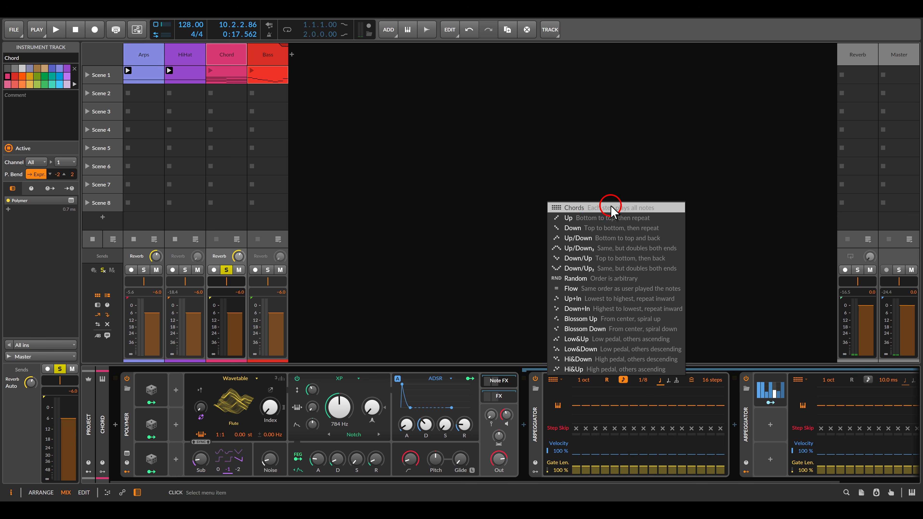
click(562, 180)
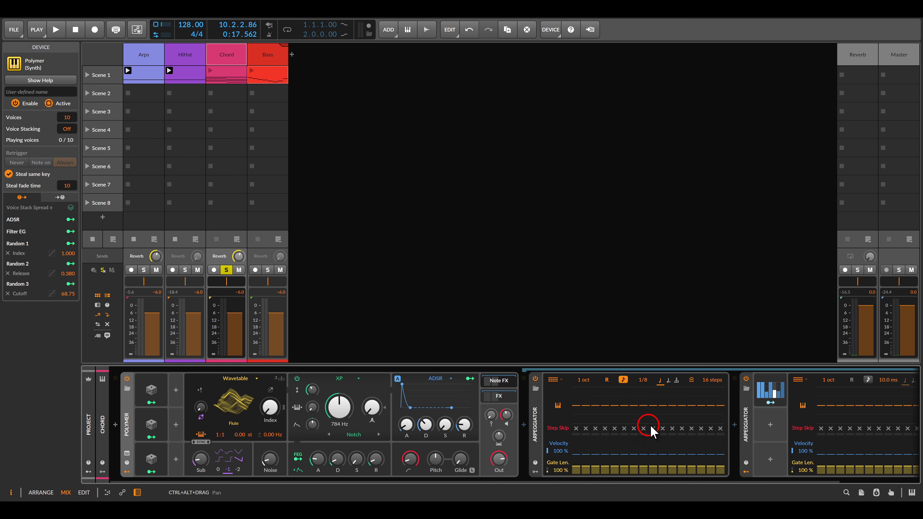
drag(639, 426, 477, 426)
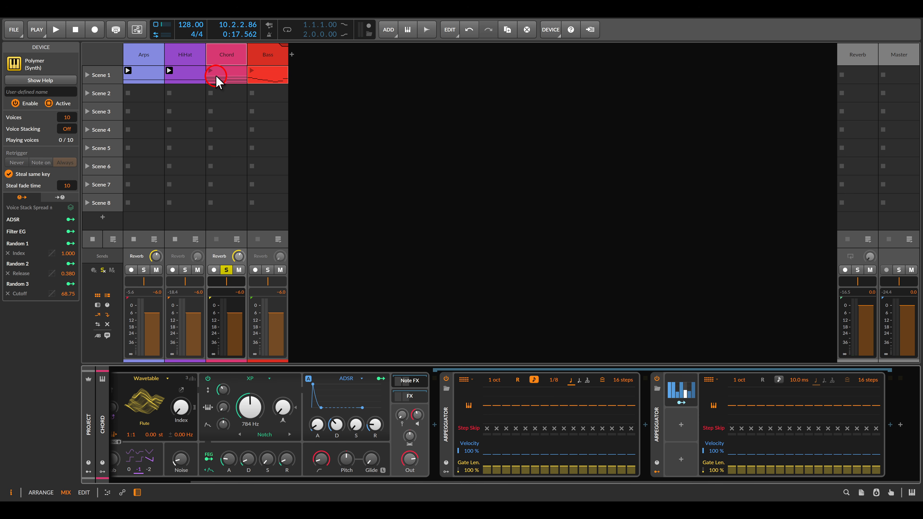
key(space)
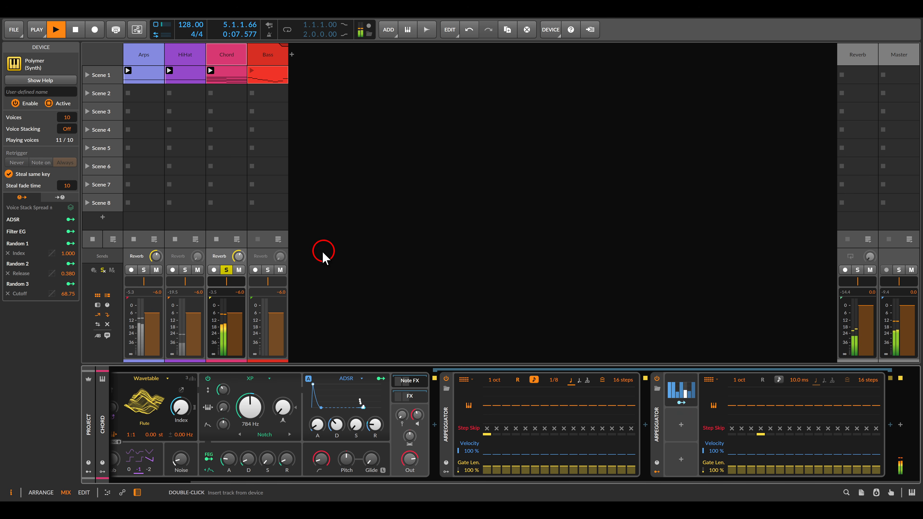
- Unsolo the Chord track and launch the Bass clip so all four tracks play together
click(226, 271)
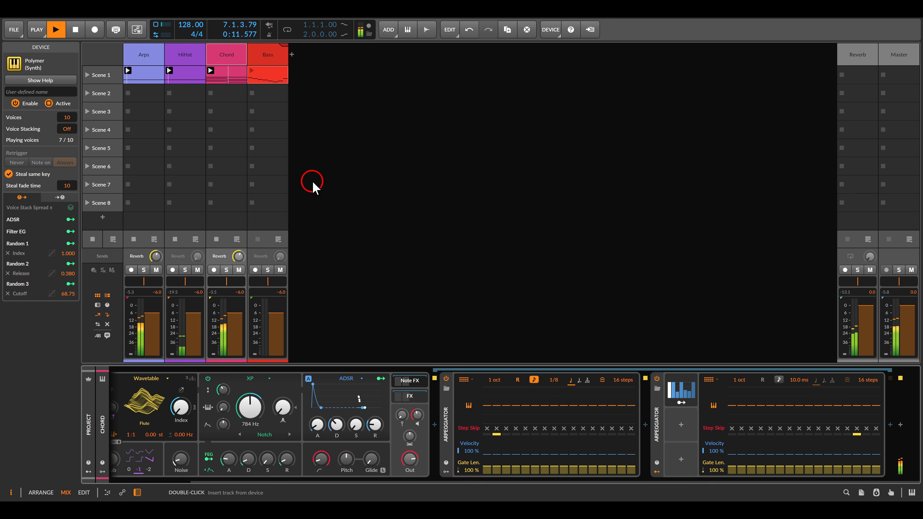
click(252, 71)
click(344, 106)
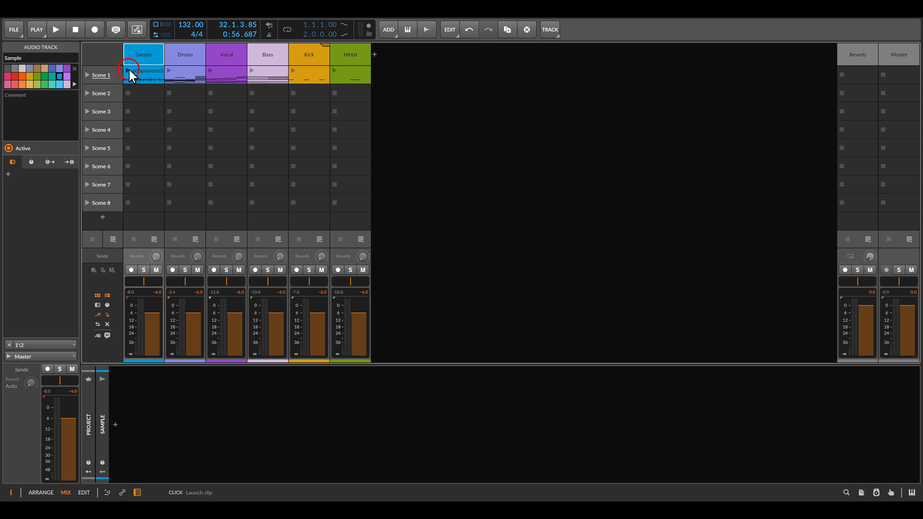
- Audition the drum loop clip on the Sample track and stop playback
click(128, 70)
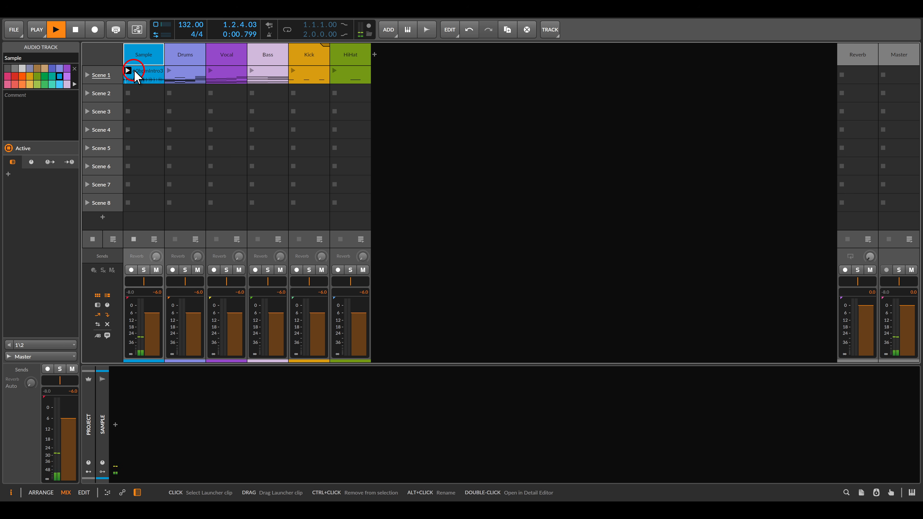
click(142, 139)
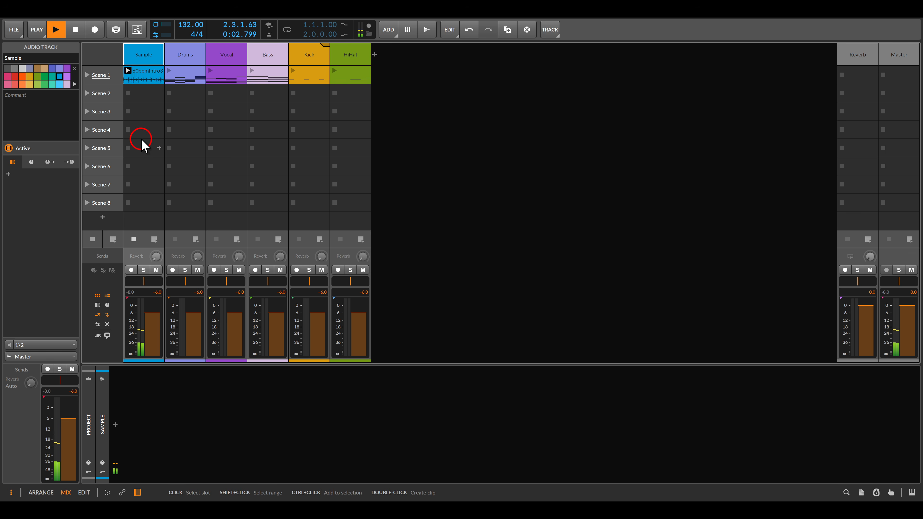
key(space)
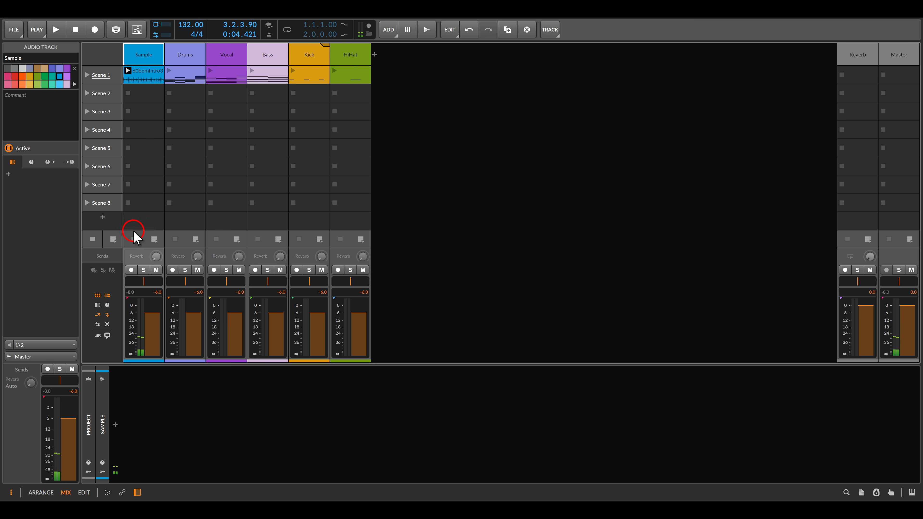
- Slice the 60bpm Intro3 Drums clip to a multisample using Slice Raw at 1/4 notes
click(140, 73)
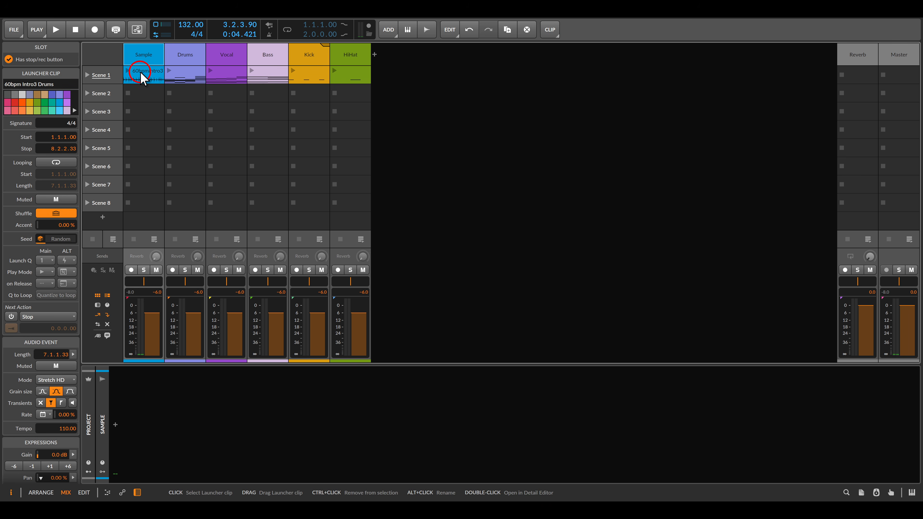
right_click(142, 76)
click(142, 76)
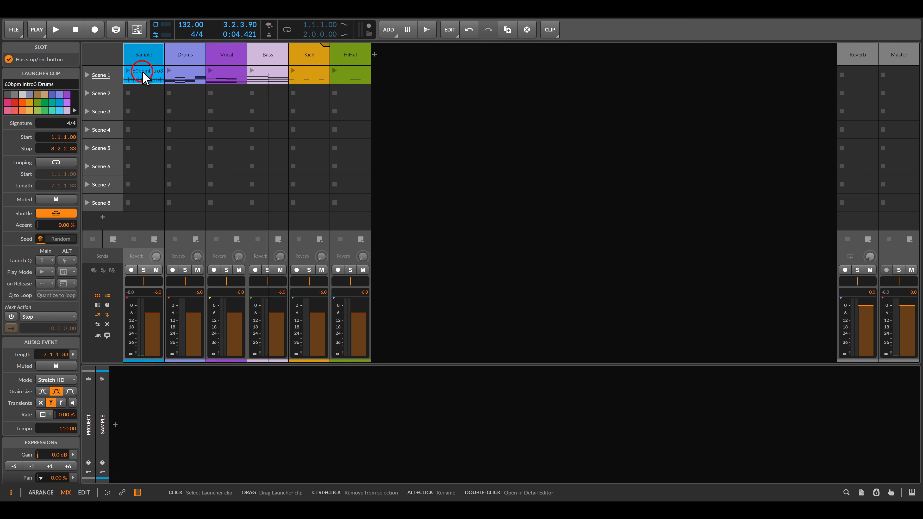
right_click(145, 76)
mouse_move(218, 255)
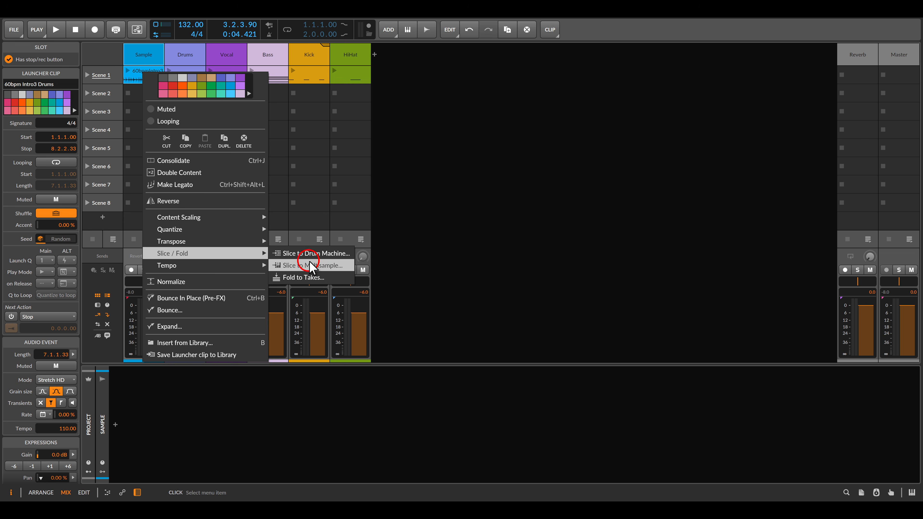
click(315, 265)
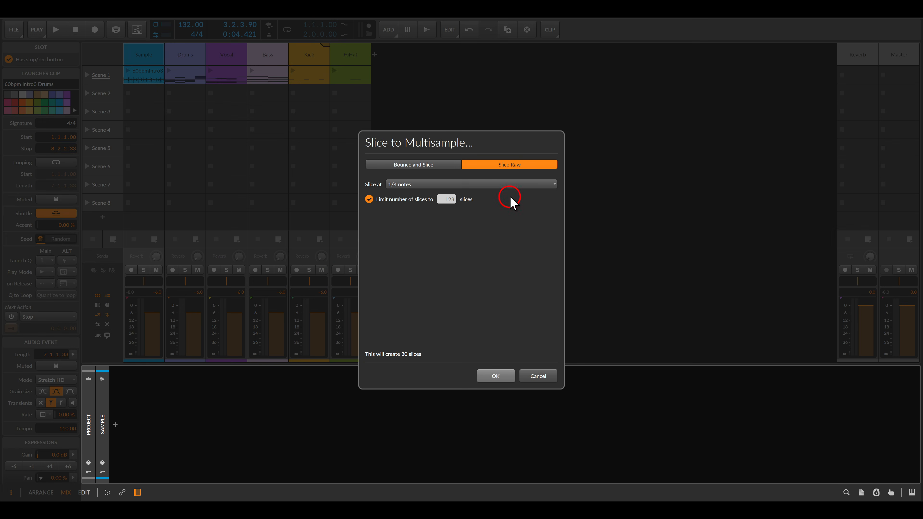
drag(489, 150, 543, 183)
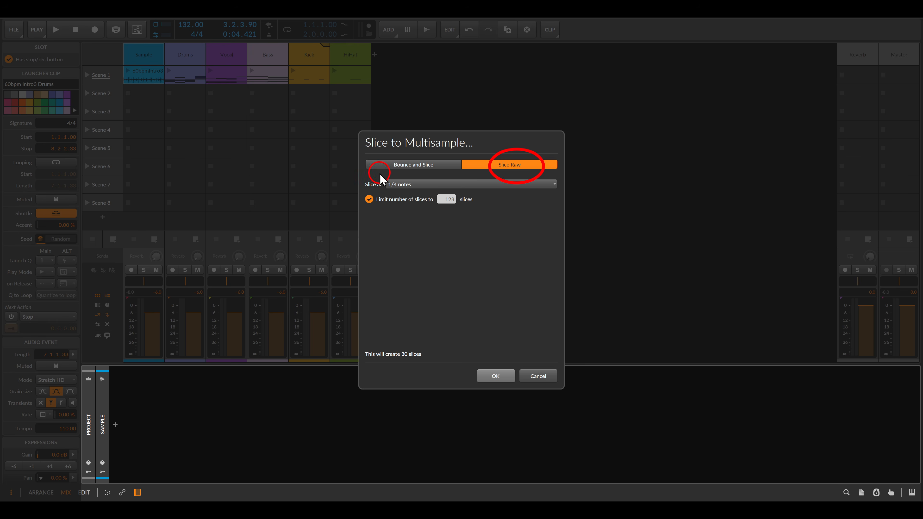
drag(380, 174, 420, 204)
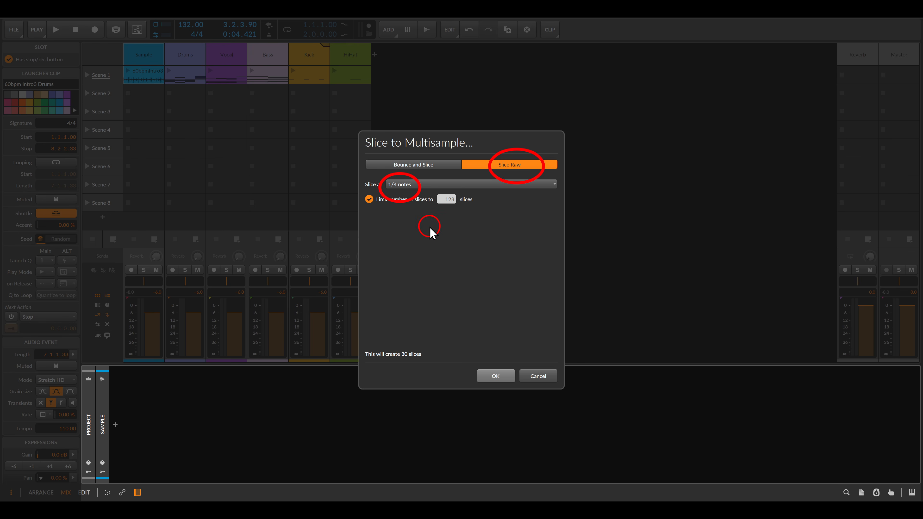
click(495, 376)
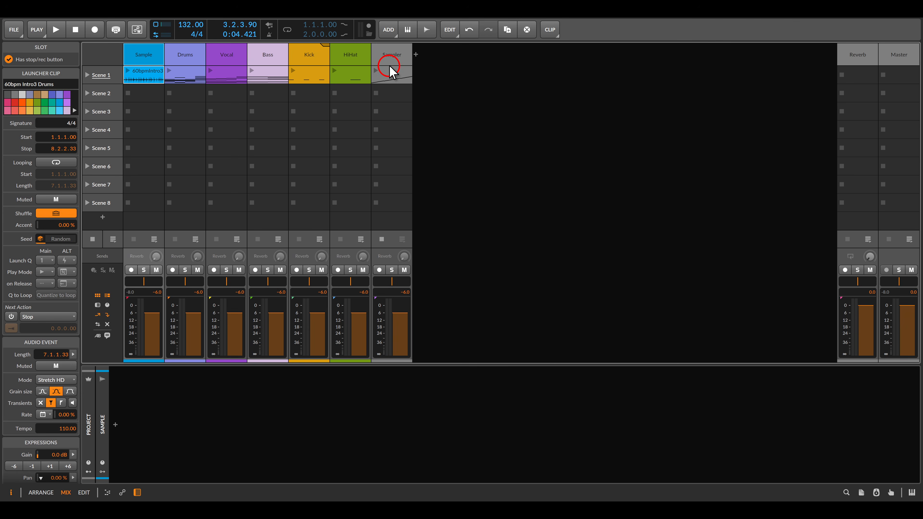
- Move the new Sampler track between the Sample and Drums tracks and view the notes in its sliced clip
drag(392, 55, 182, 55)
drag(228, 376, 322, 429)
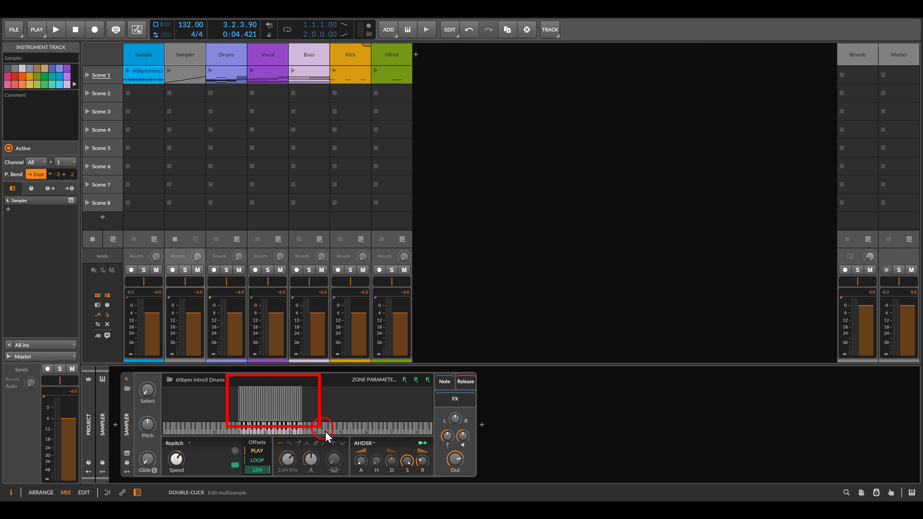
double_click(183, 72)
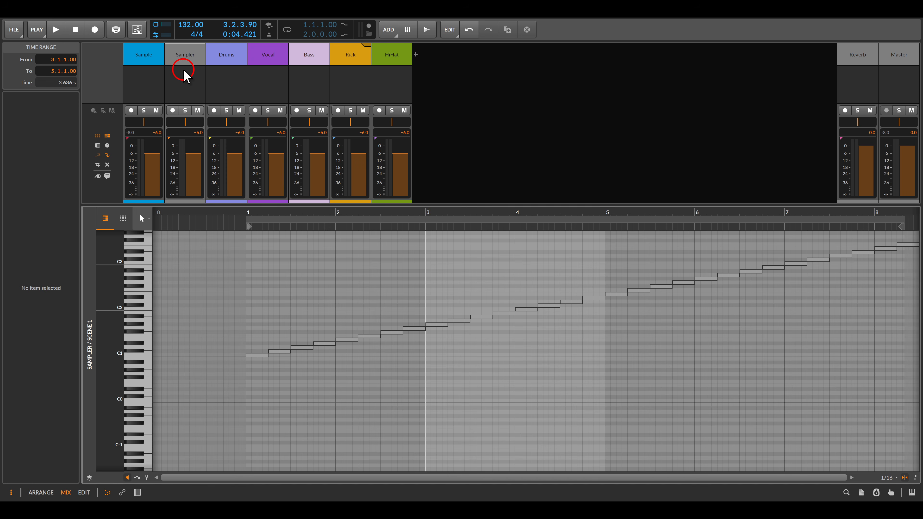
scroll(399, 284, down, 3)
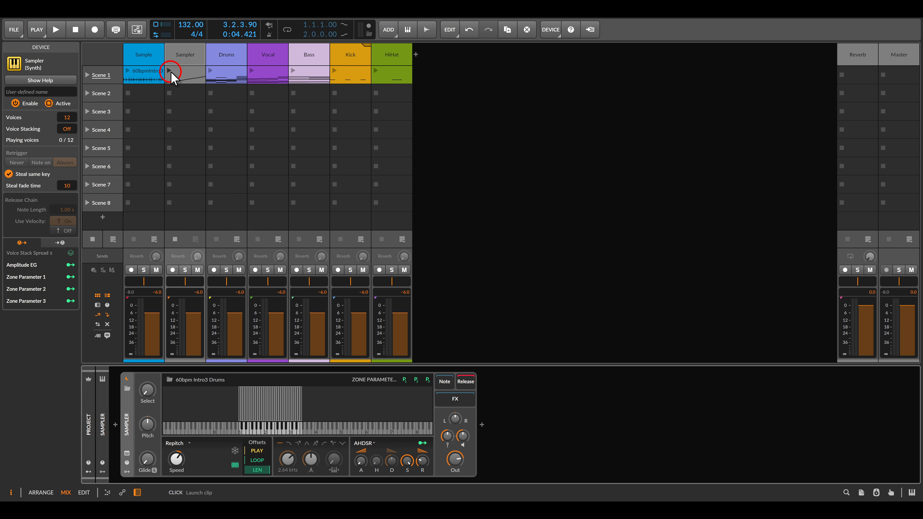
- Play the sliced clip on the Sampler track, stop playback, and delete that track
click(170, 70)
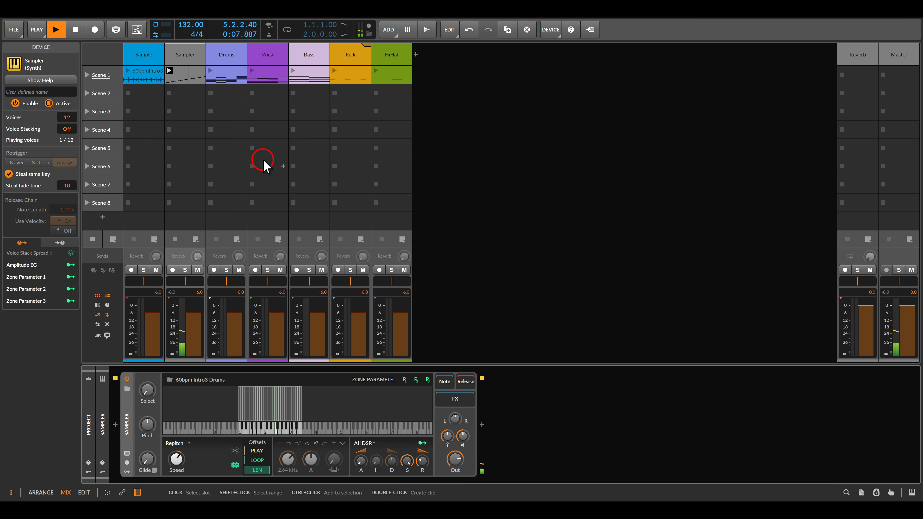
key(space)
click(176, 59)
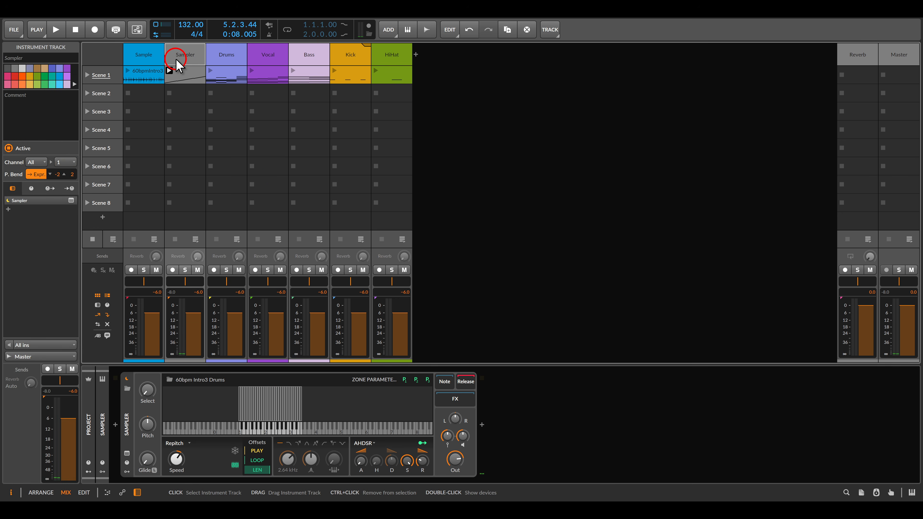
key(Delete)
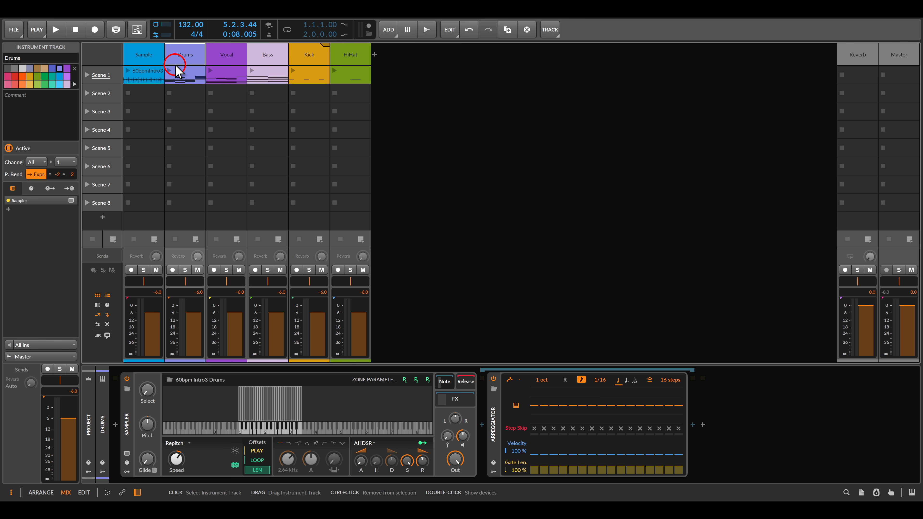
- Examine the held notes in the Drums clip, audition it through the Arpeggiator and Sampler, and stop playback
double_click(179, 69)
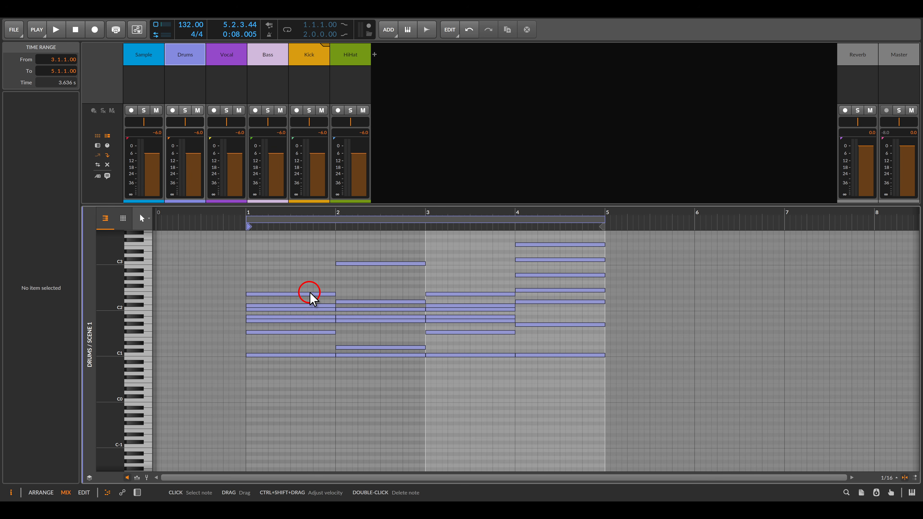
double_click(185, 52)
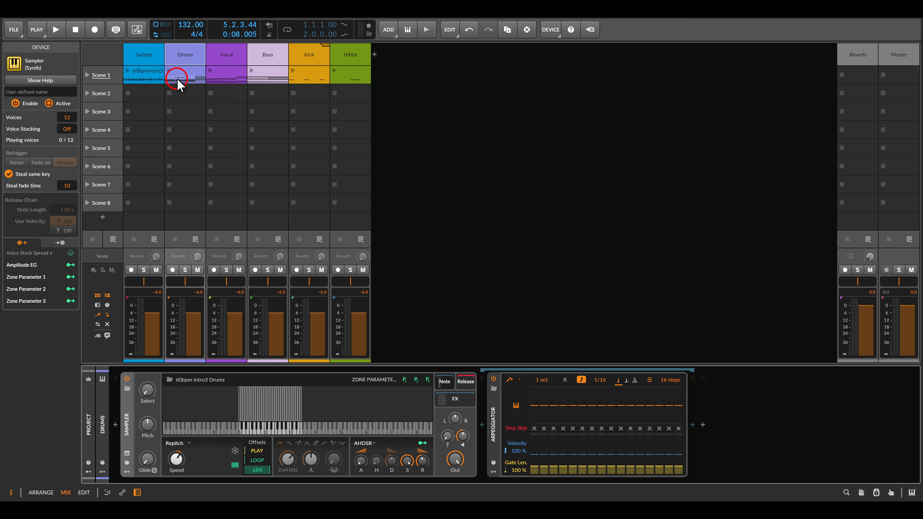
click(169, 71)
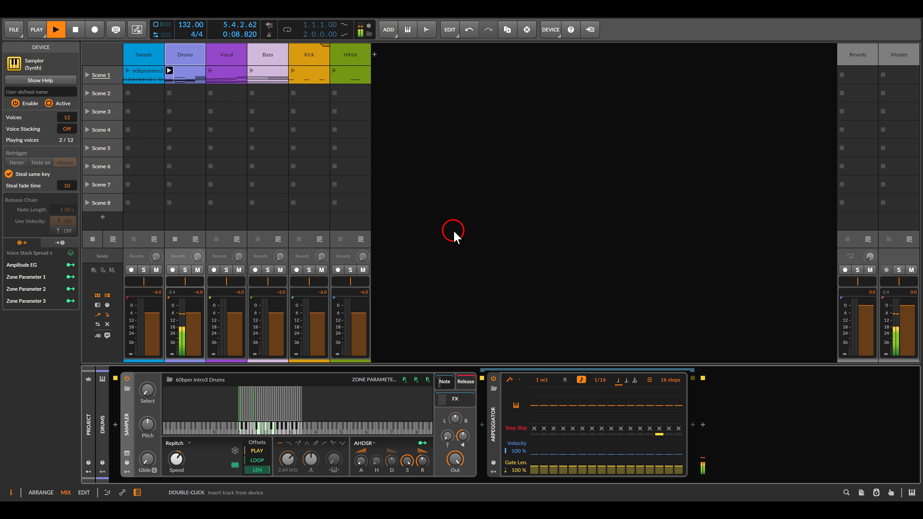
click(182, 70)
double_click(182, 69)
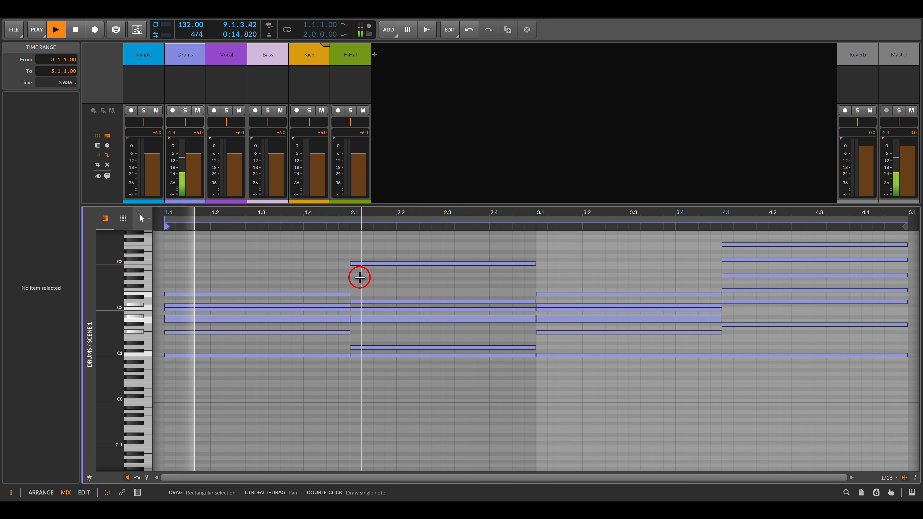
double_click(184, 58)
key(space)
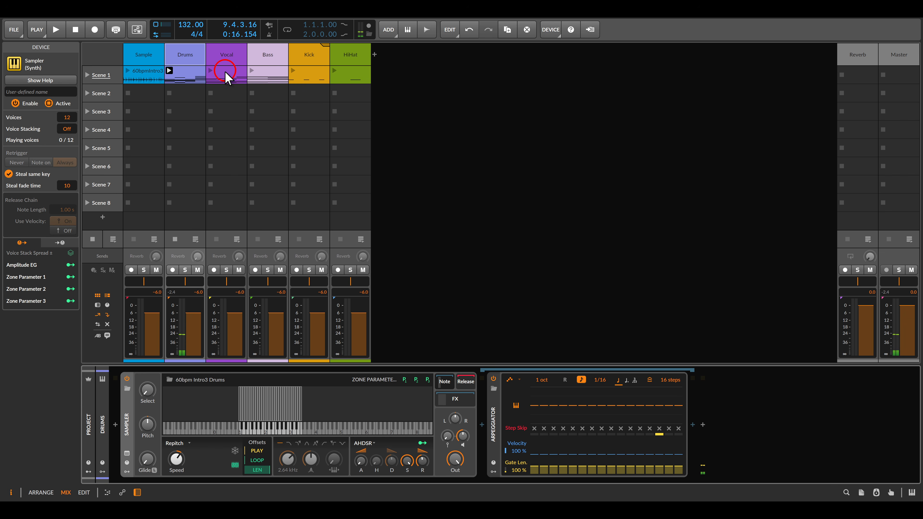
- Show the Vocal track's devices and launch its Scene 1 clip
click(224, 60)
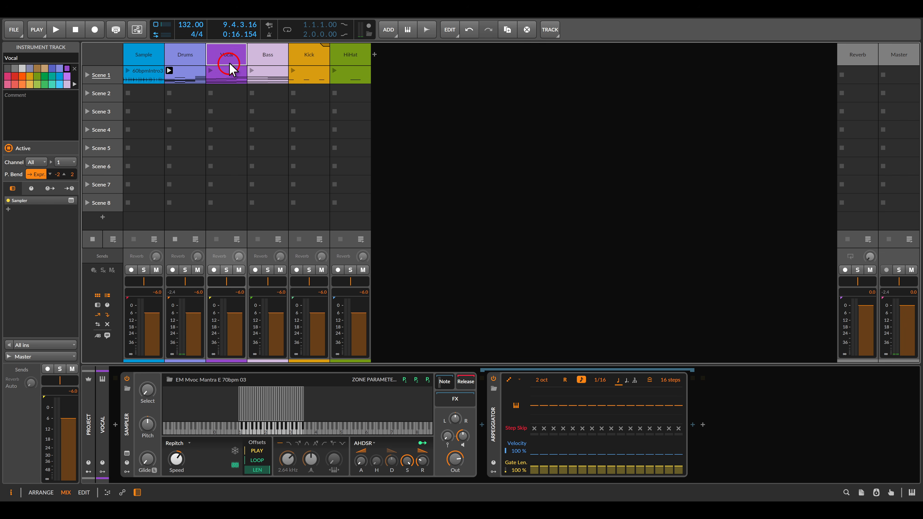
click(211, 71)
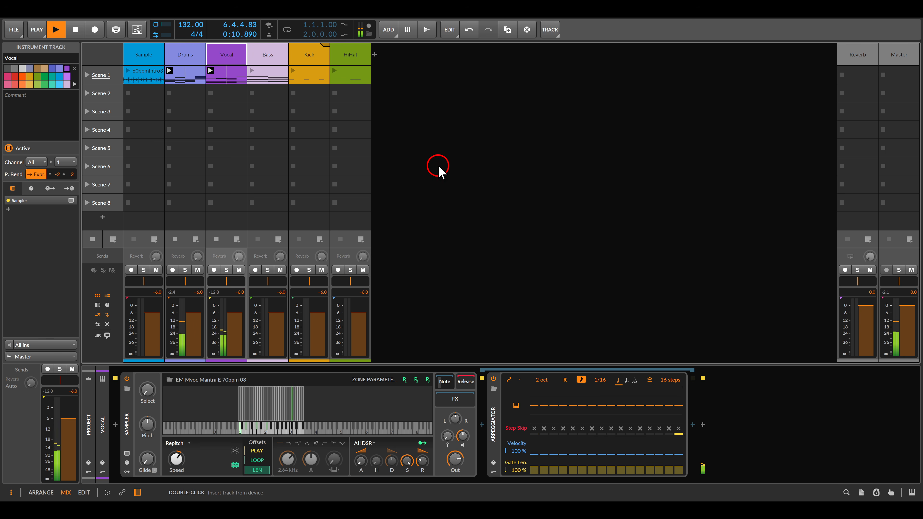
- Show the Bass track's devices and examine the held notes in its Scene 1 clip
click(271, 56)
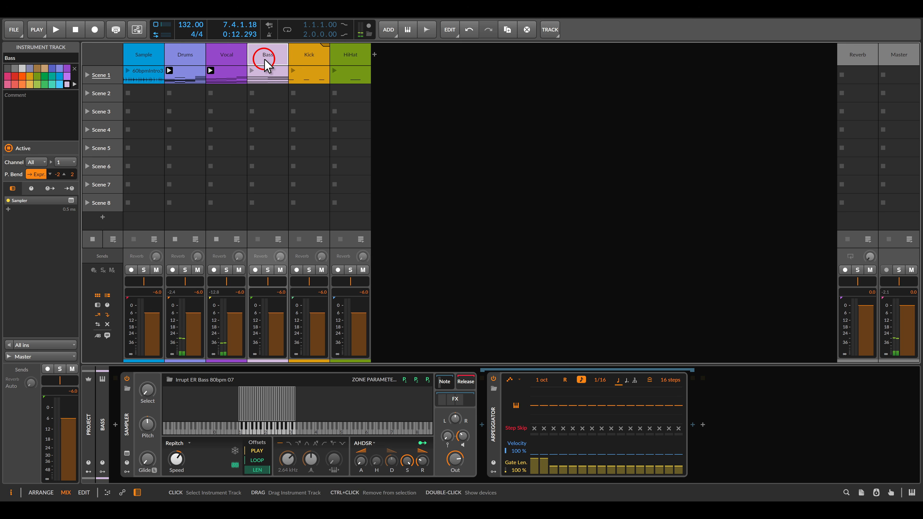
click(270, 75)
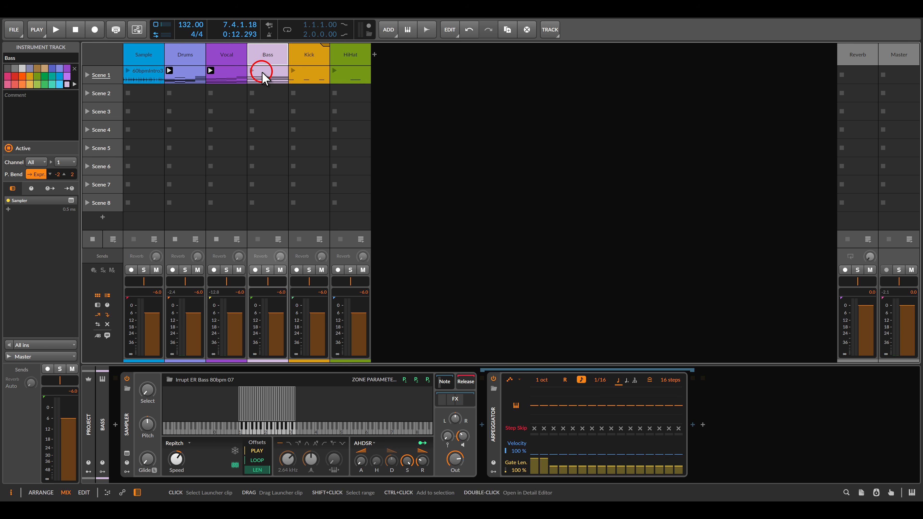
double_click(263, 73)
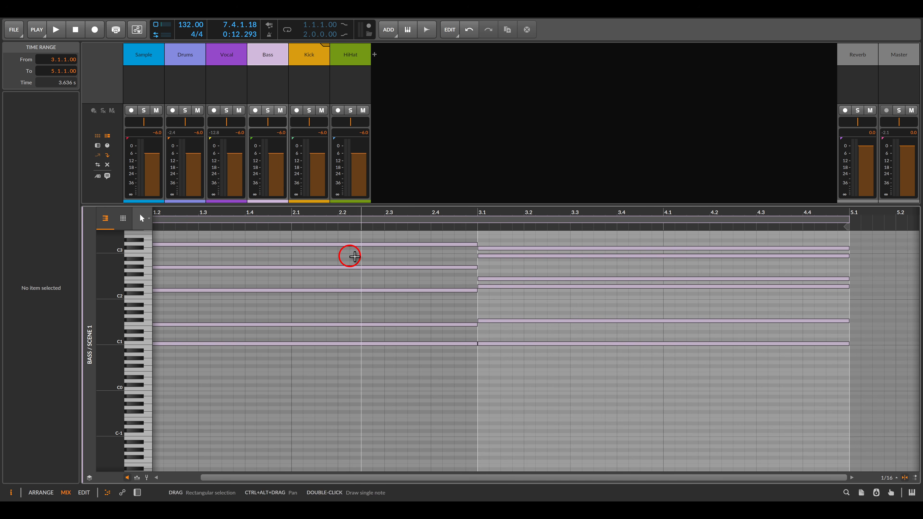
double_click(269, 59)
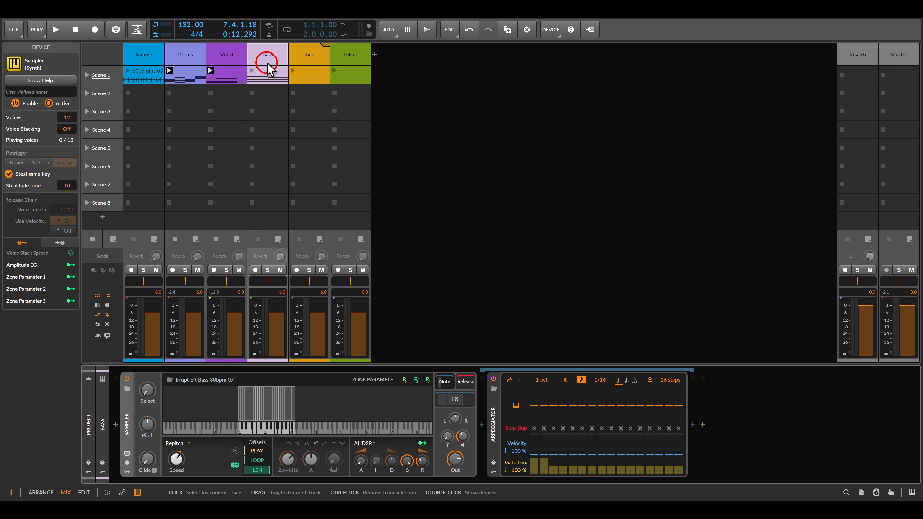
- Audition the Bass clip alongside the Drums and Vocal clips, and restart playback with all of Scene 1
click(252, 70)
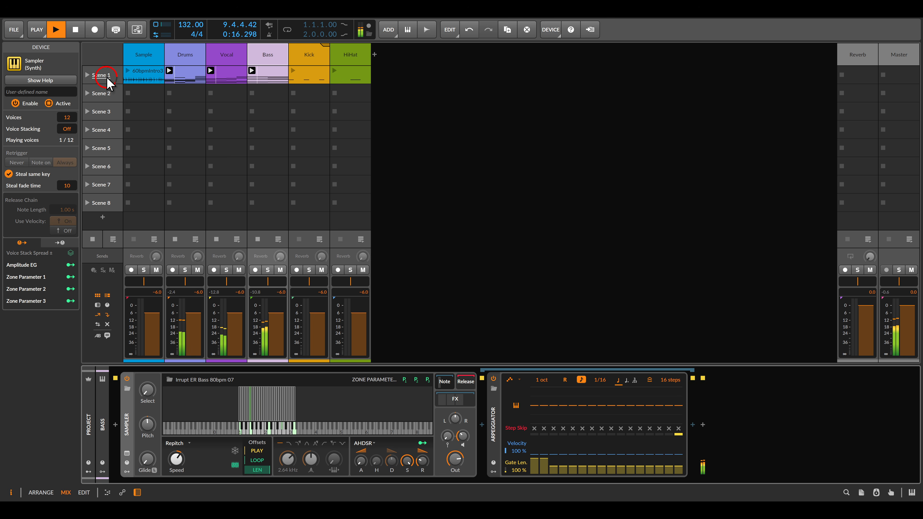
key(space)
click(88, 74)
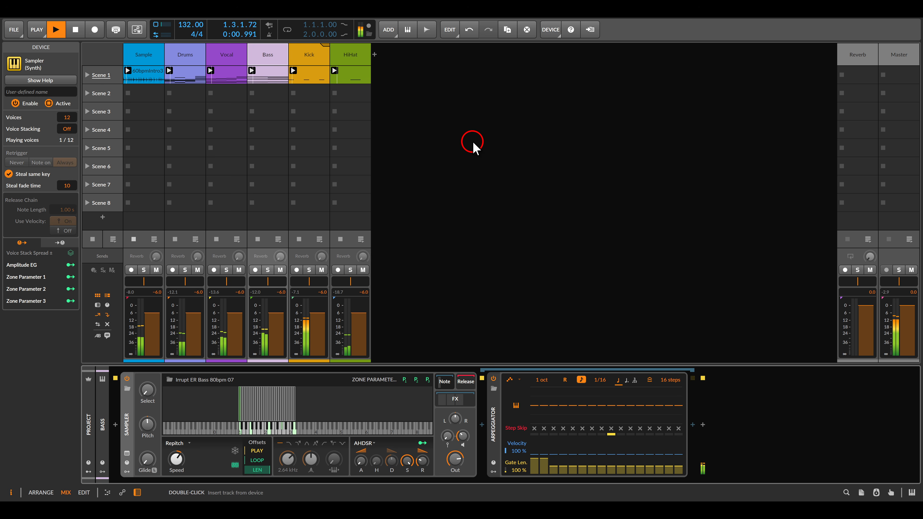